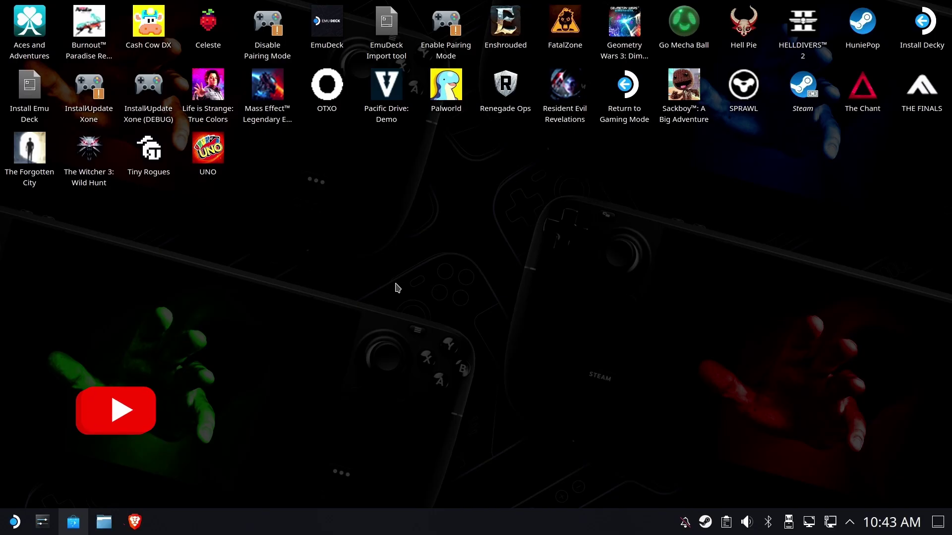
# Launch EmuDeck full-screen and scroll its Manage Emulators page down to the EmulationStation DE tile
pyautogui.click(328, 21)
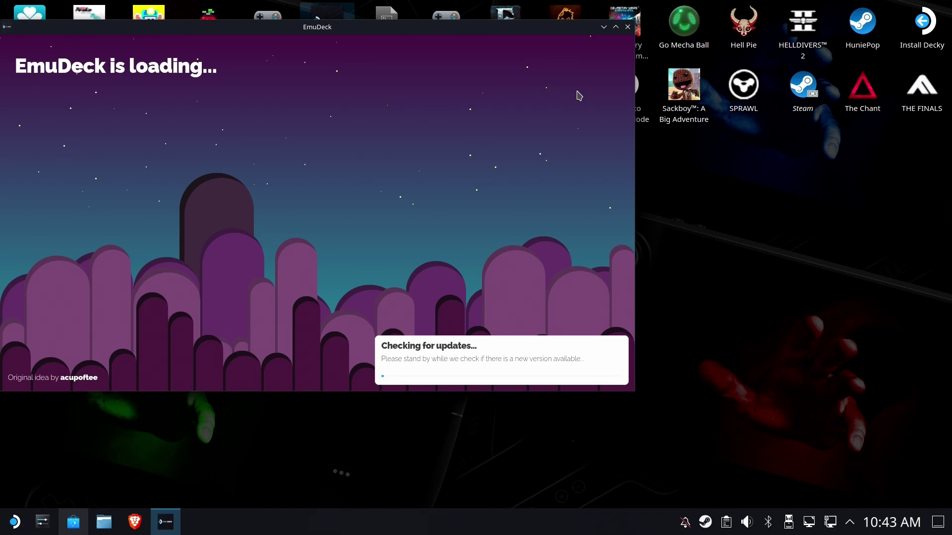
pyautogui.click(615, 26)
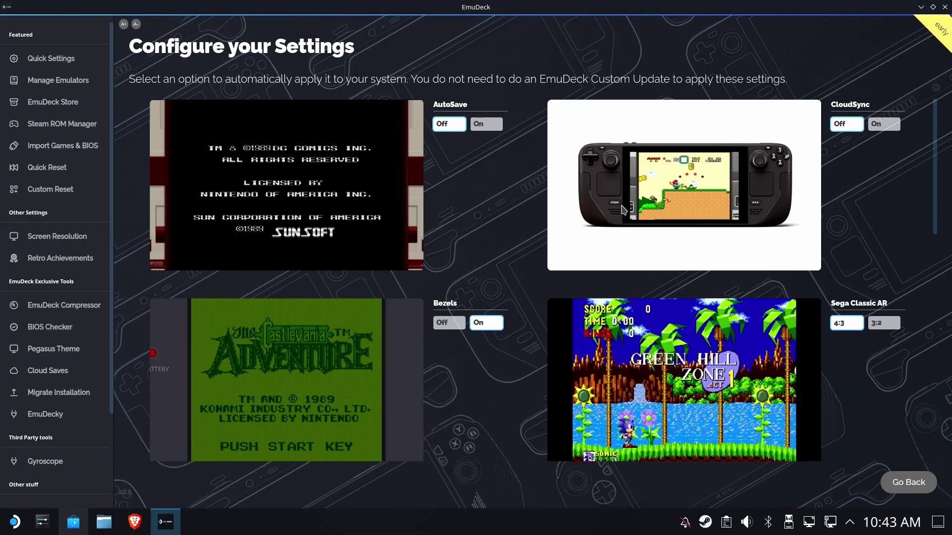
pyautogui.click(59, 83)
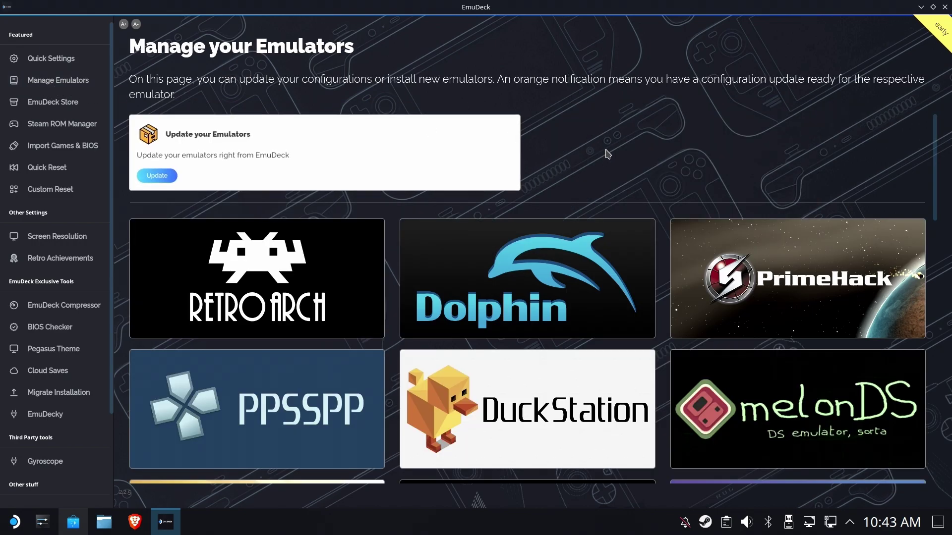
pyautogui.scroll(-10, 822, 152)
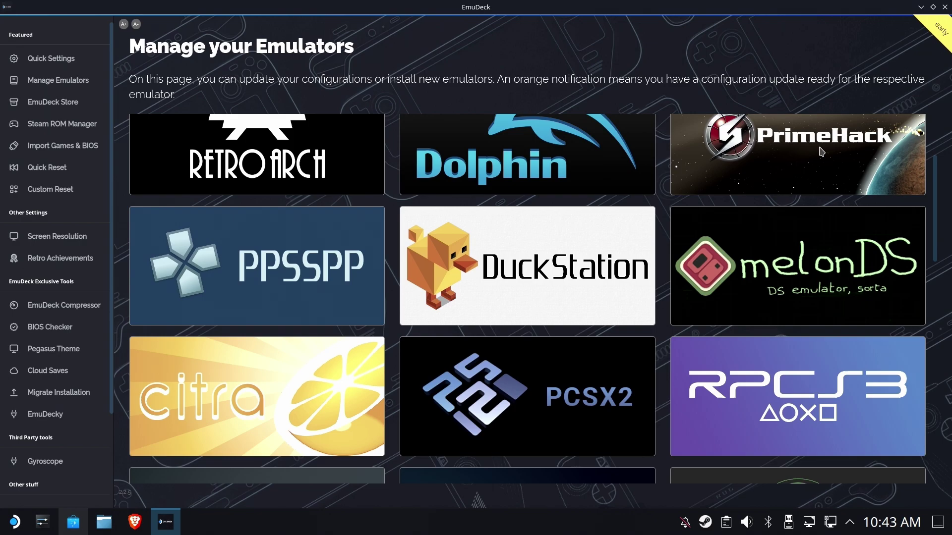
pyautogui.scroll(-10, 821, 151)
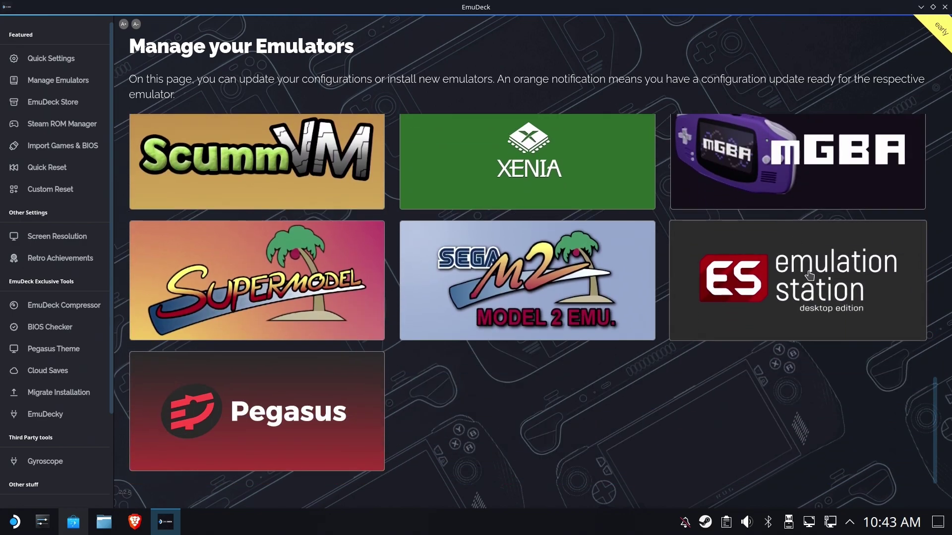
# Run Reinstall / Update from the EmulationStation DE details page in EmuDeck
pyautogui.click(810, 275)
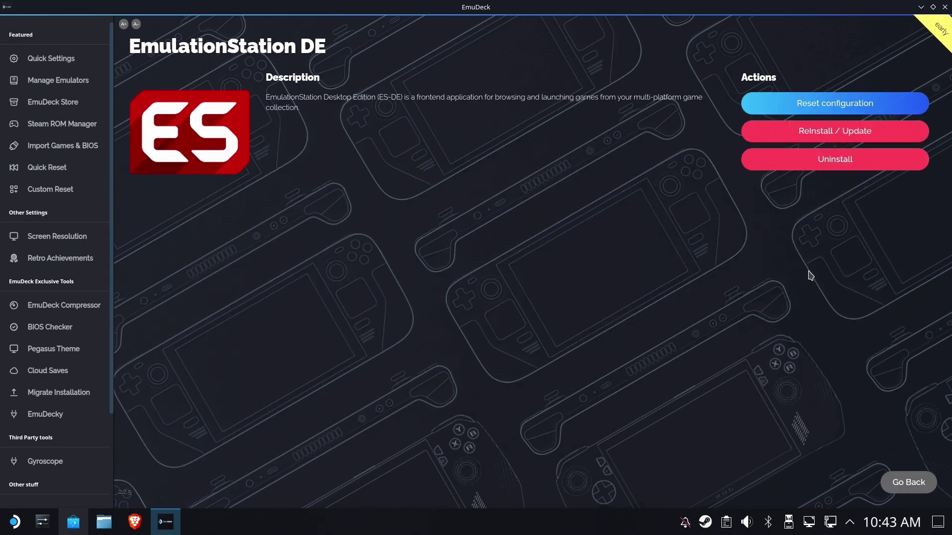
pyautogui.click(865, 131)
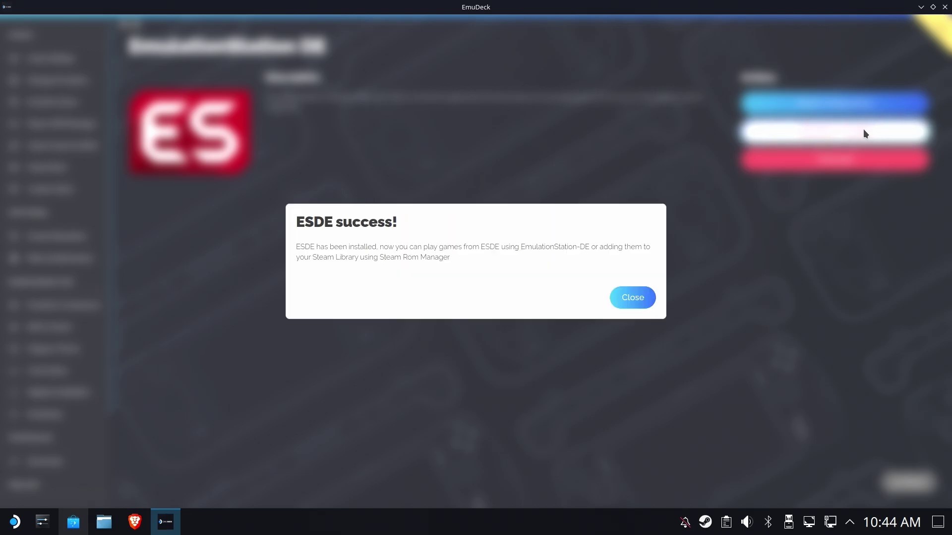
# Dismiss the ESDE success message and close EmuDeck
pyautogui.click(624, 298)
pyautogui.click(945, 9)
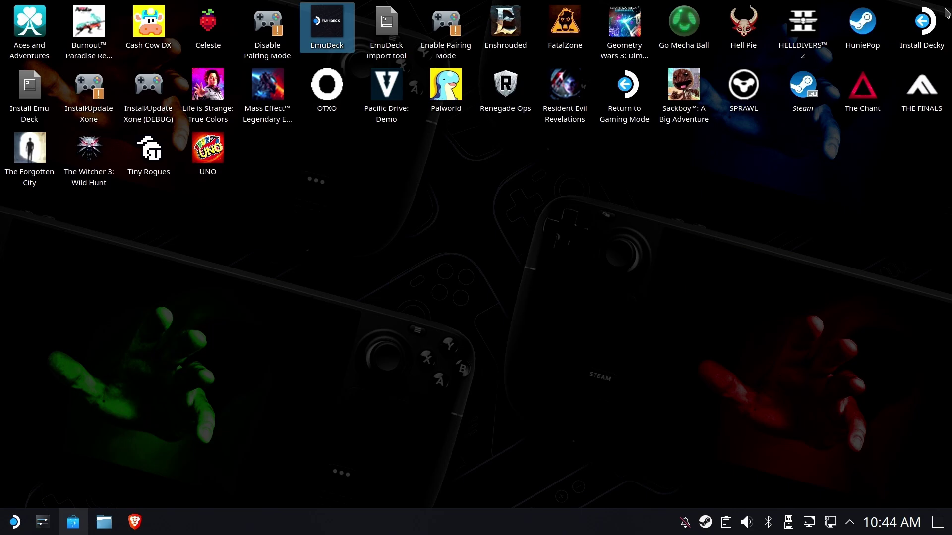
pyautogui.click(511, 266)
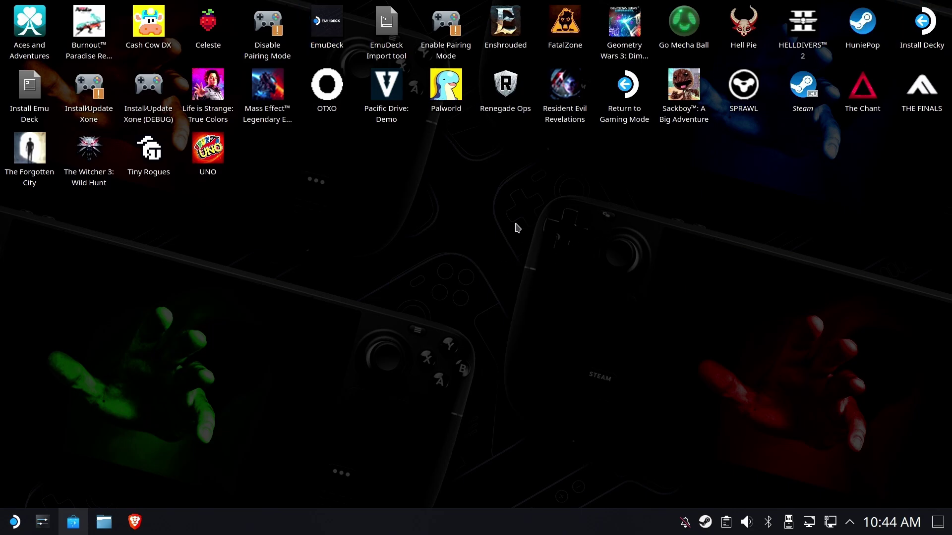
# Browse the application launcher, then start EmulationStation DE from Steam's tray quick list
pyautogui.click(14, 523)
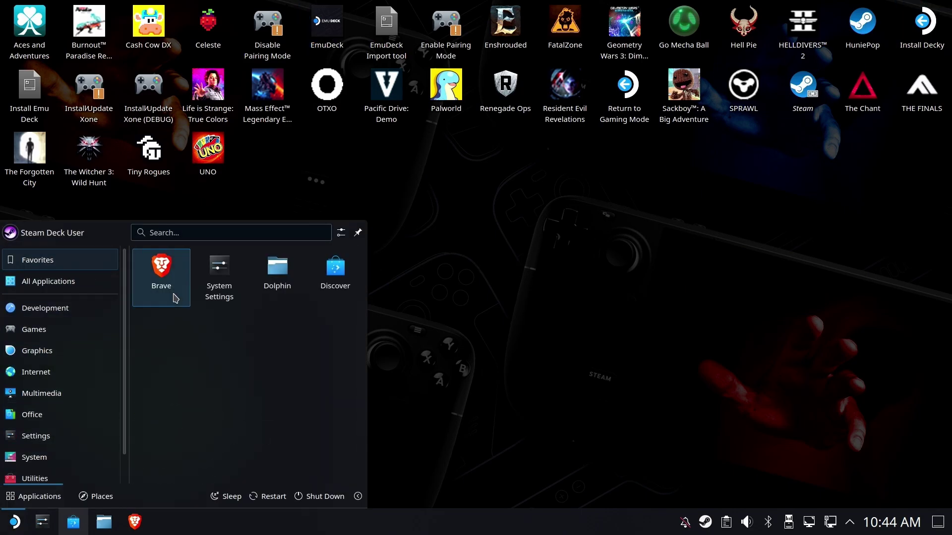
pyautogui.moveTo(49, 281)
pyautogui.scroll(-5, 198, 323)
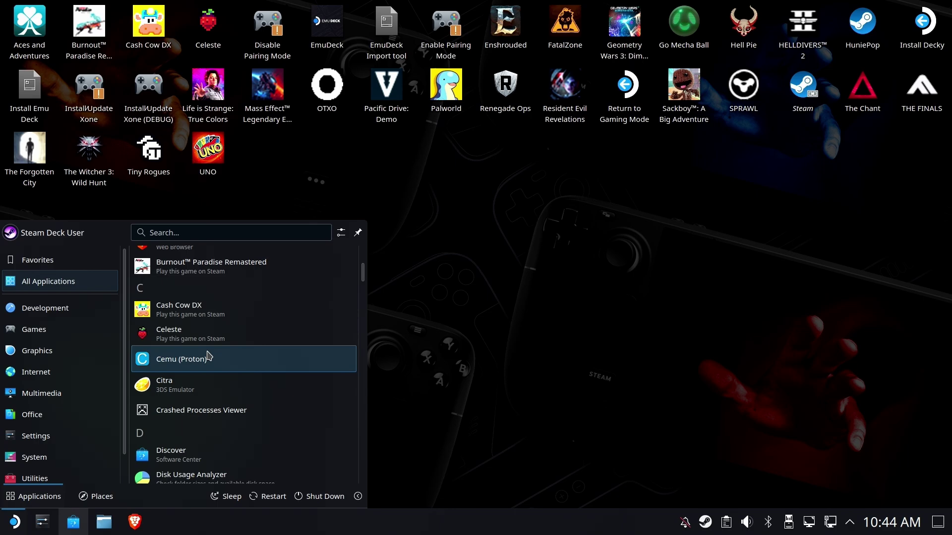
pyautogui.scroll(-6, 207, 356)
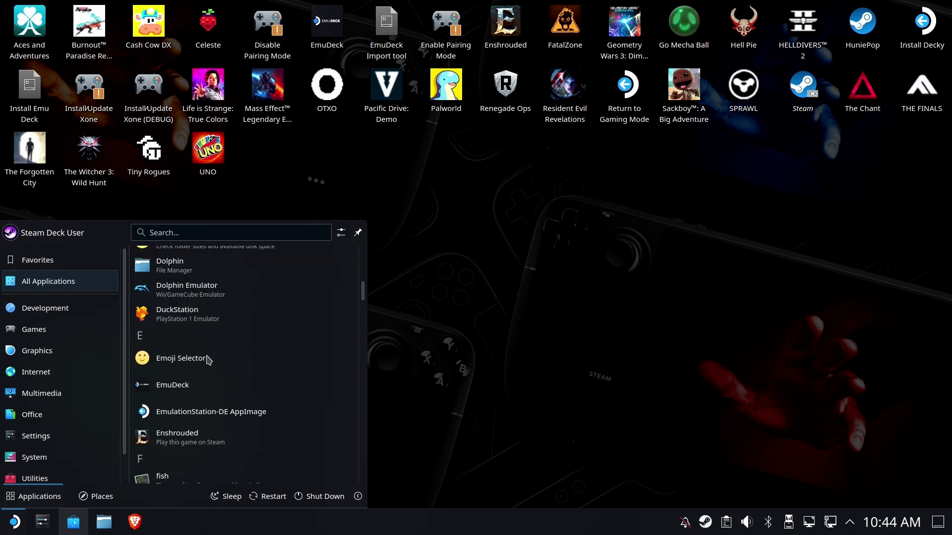
pyautogui.scroll(-1, 184, 426)
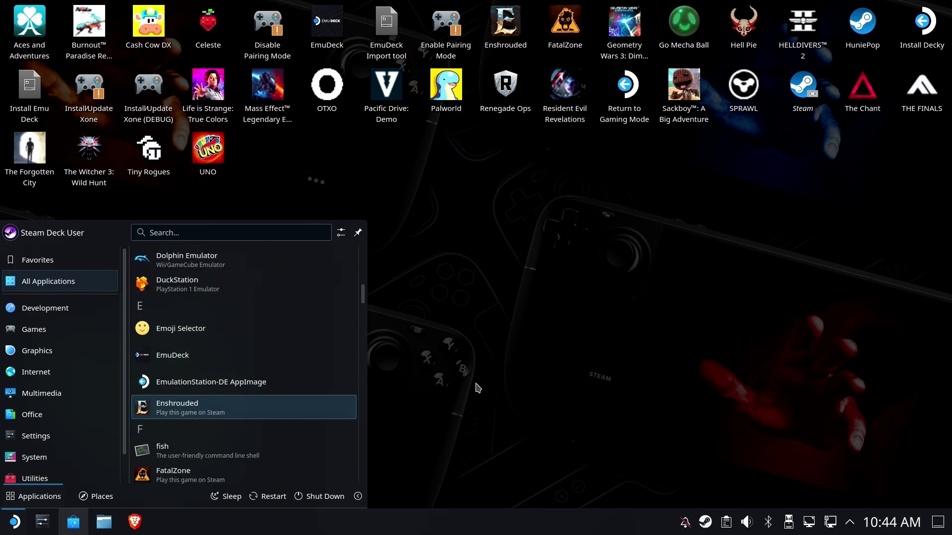
pyautogui.click(478, 388)
pyautogui.rightClick(705, 523)
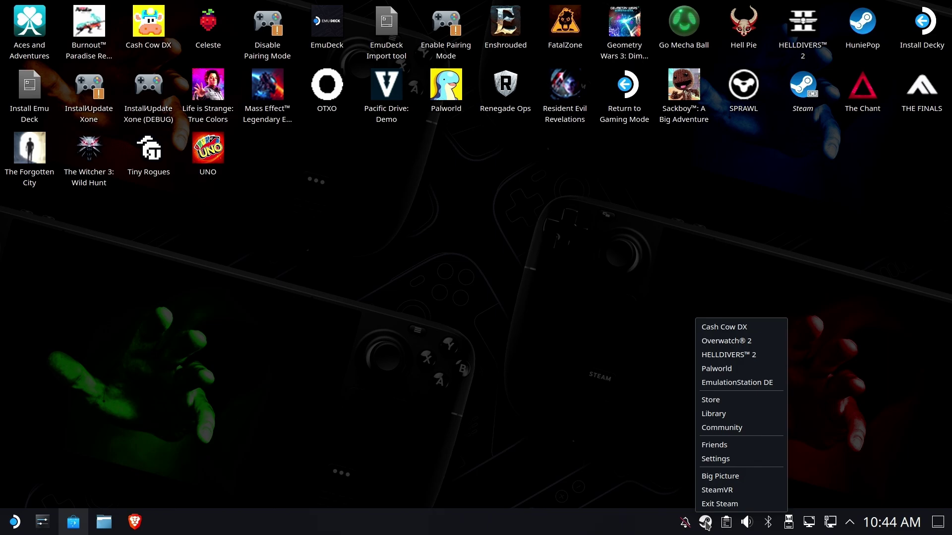
pyautogui.click(722, 383)
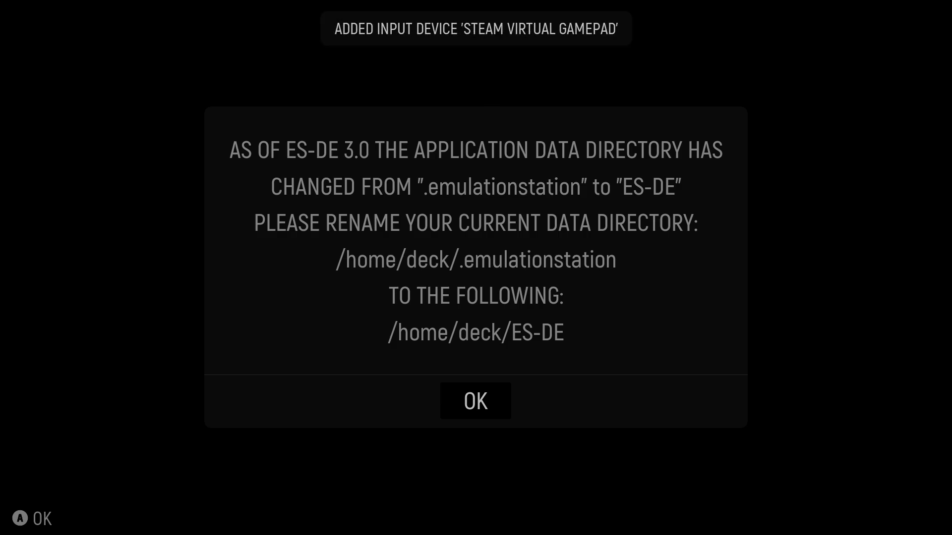
# Dismiss the .emulationstation rename warning and choose Quit ES-DE from the Main Menu
pyautogui.press('Return')
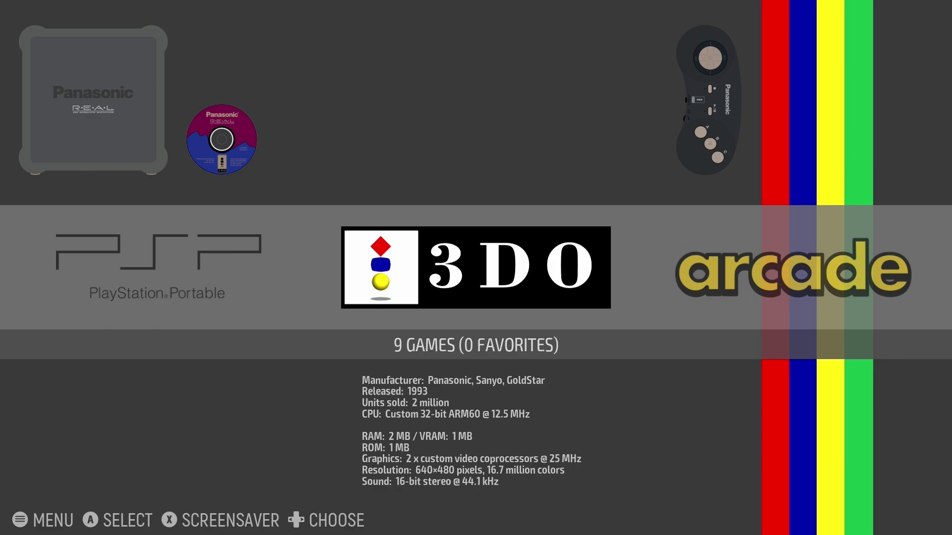
pyautogui.press('Escape')
pyautogui.press('Escape')
pyautogui.press('Escape')
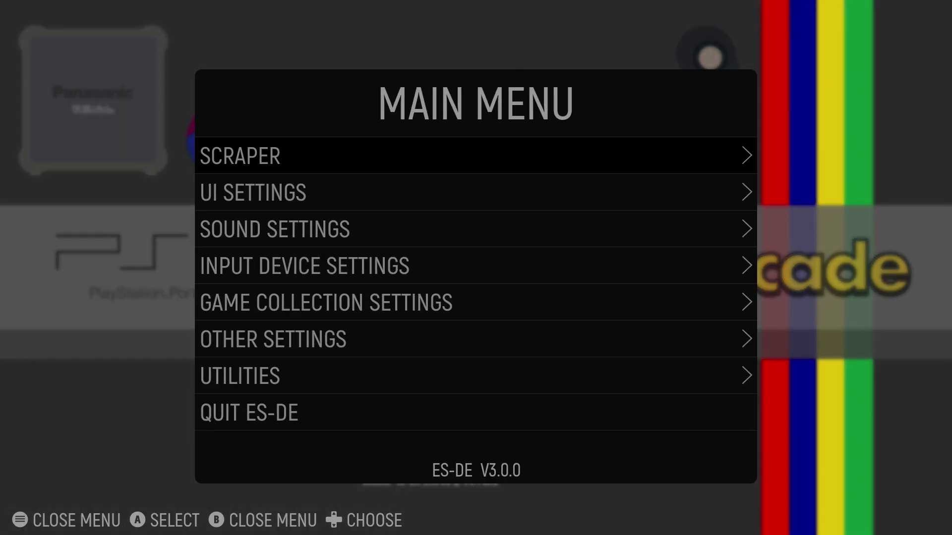
pyautogui.press('Up')
pyautogui.press('Return')
pyautogui.press('Return')
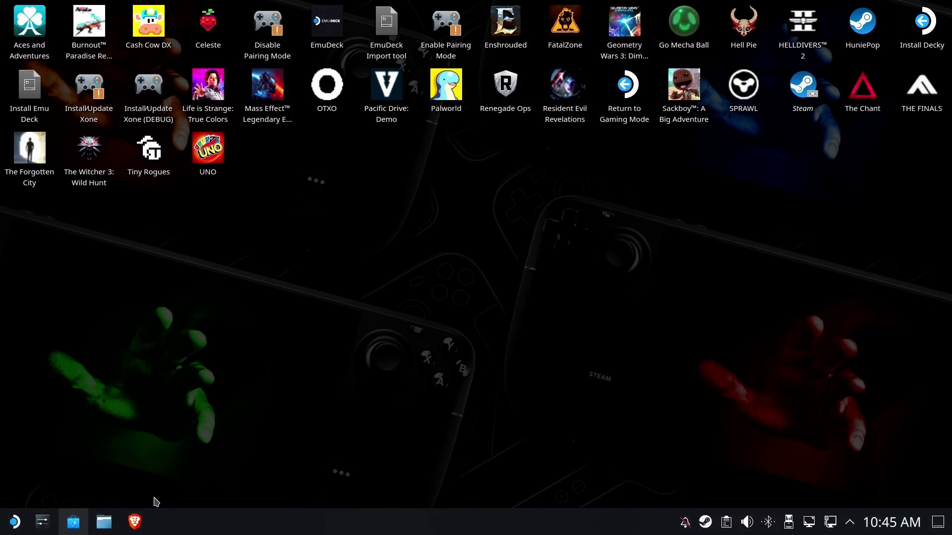
# Copy everything inside the Home folder's .emulationstation folder
pyautogui.click(111, 518)
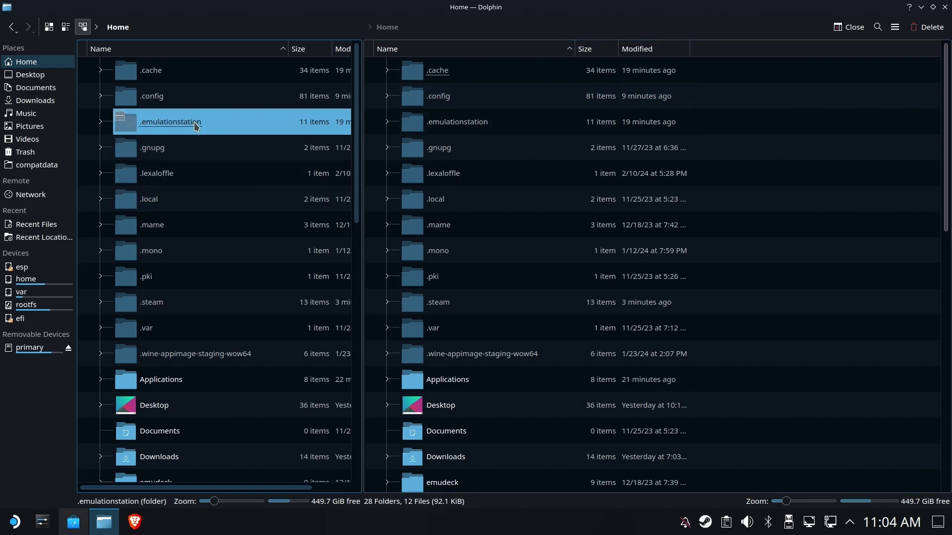
pyautogui.scroll(-3, 185, 238)
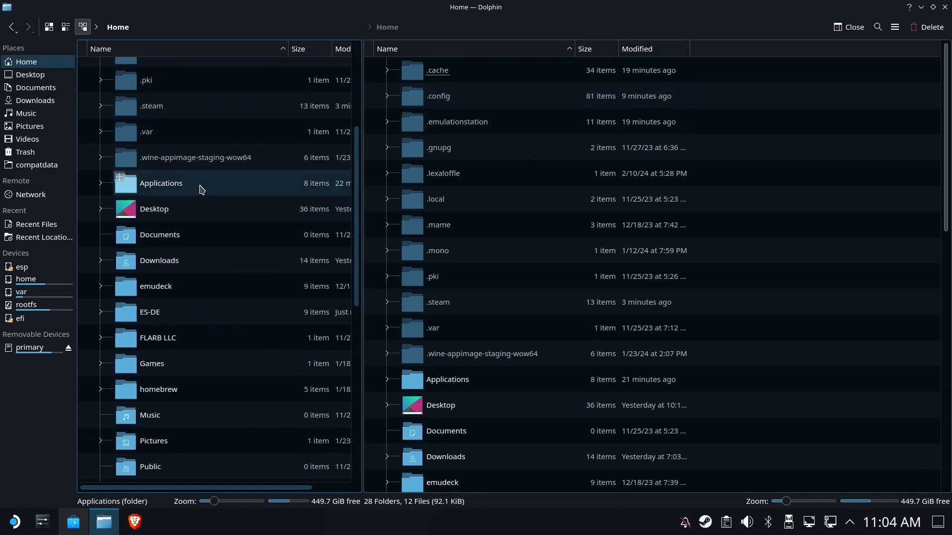
pyautogui.scroll(3, 198, 208)
pyautogui.doubleClick(185, 128)
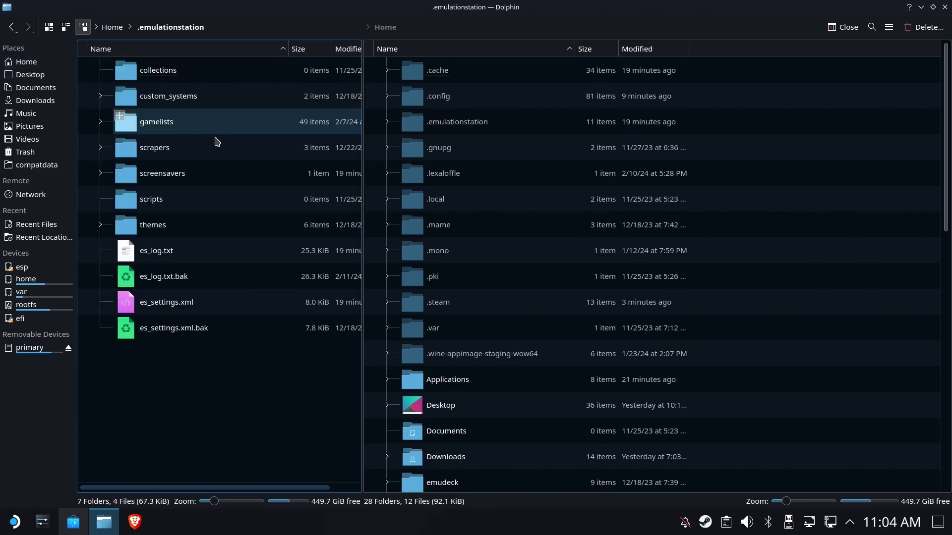
pyautogui.hotkey('ctrl', 'a')
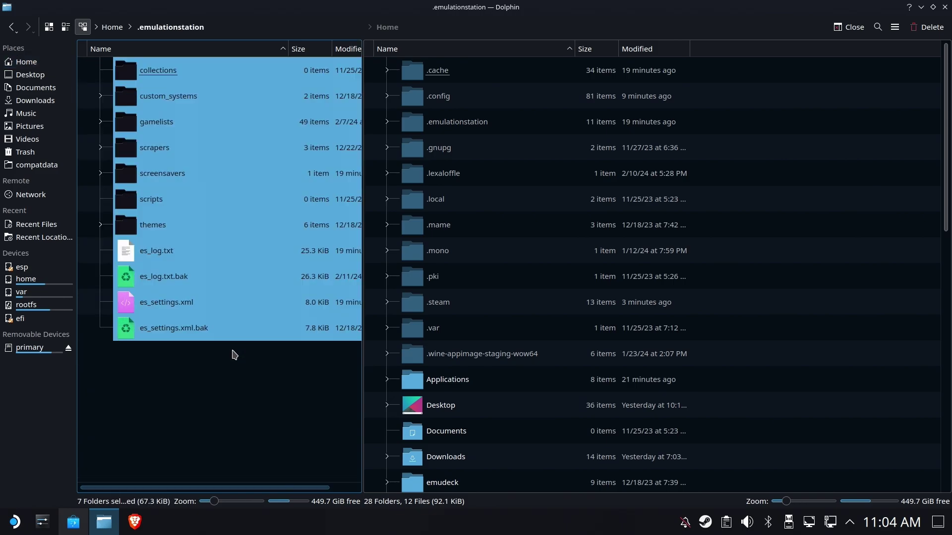
pyautogui.rightClick(203, 328)
pyautogui.click(247, 169)
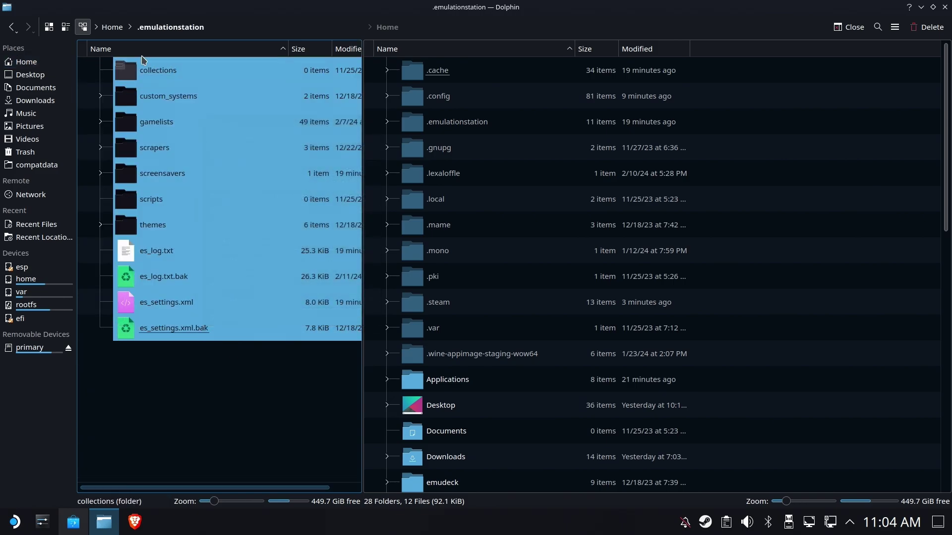
# Paste the 11 copied items into ~/ES-DE, writing into all existing folders
pyautogui.hotkey('alt', 'Left')
pyautogui.scroll(-3, 198, 298)
pyautogui.scroll(-2, 197, 305)
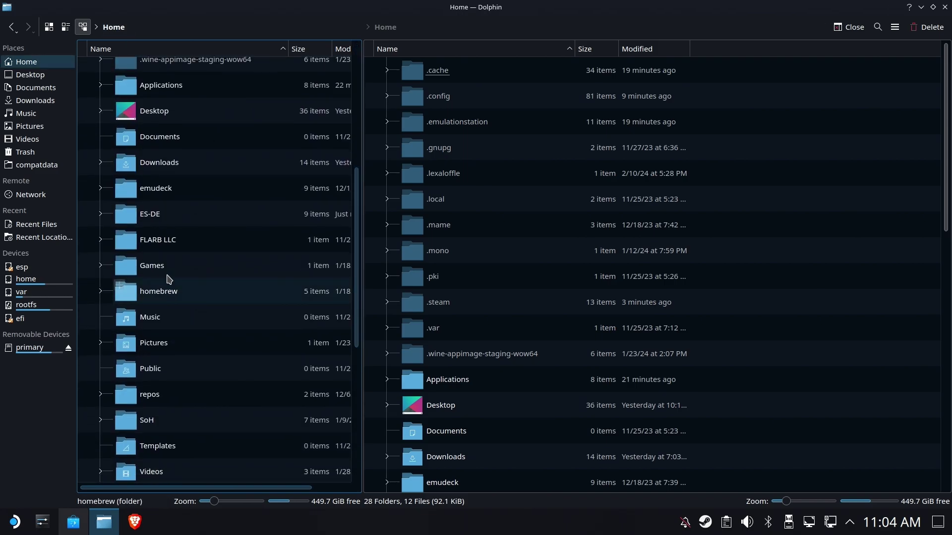
pyautogui.doubleClick(139, 218)
pyautogui.rightClick(194, 322)
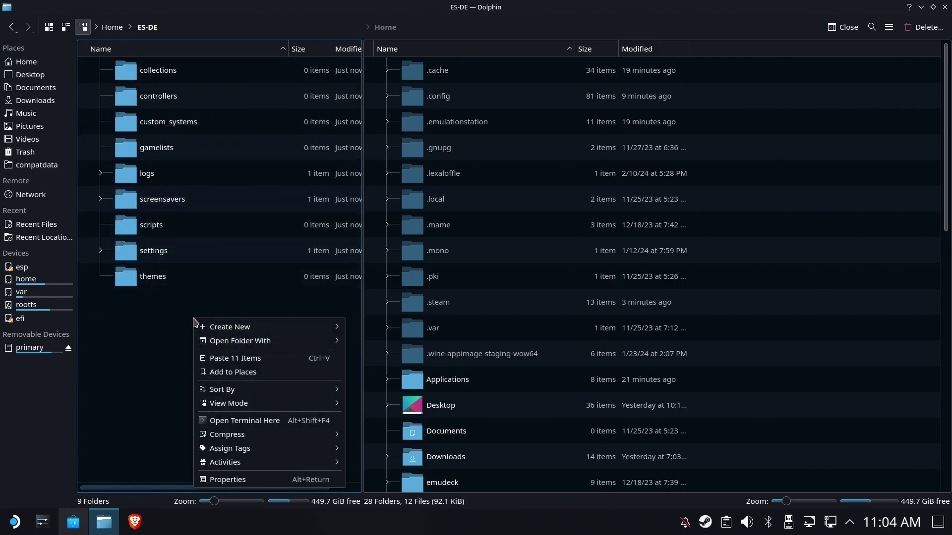
pyautogui.click(259, 360)
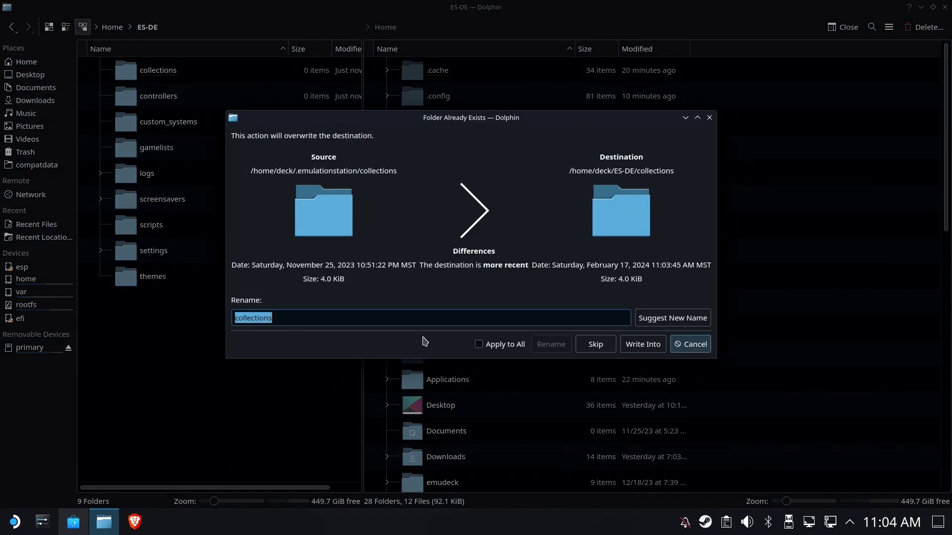
pyautogui.click(503, 345)
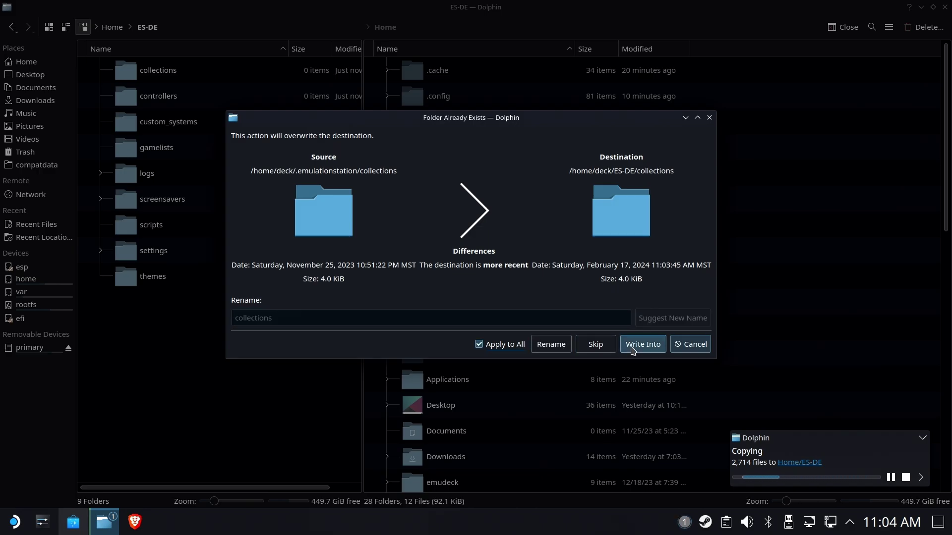
pyautogui.click(643, 345)
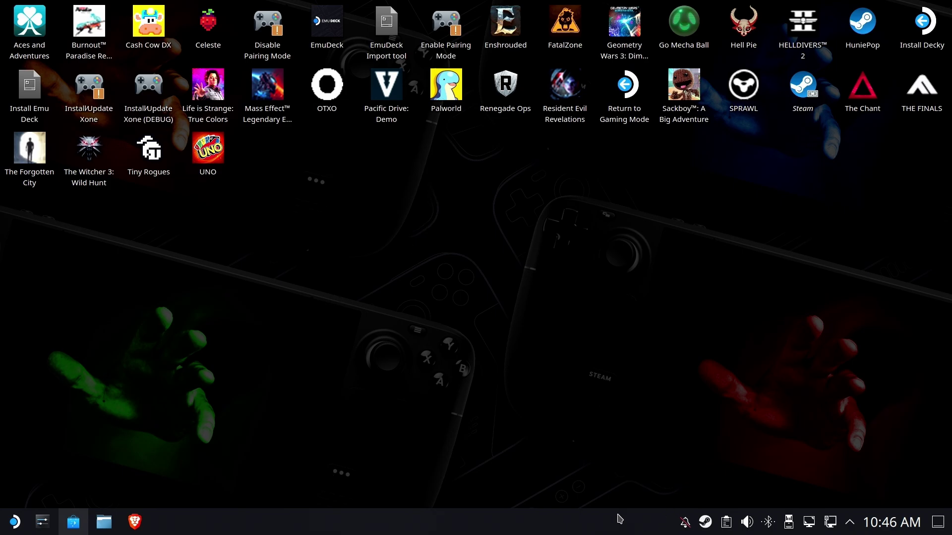
pyautogui.rightClick(705, 522)
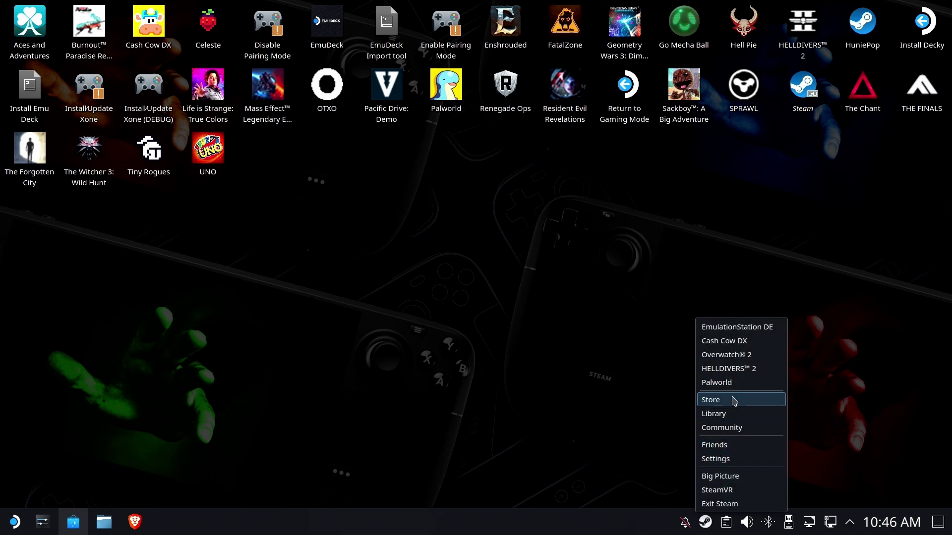
pyautogui.click(733, 328)
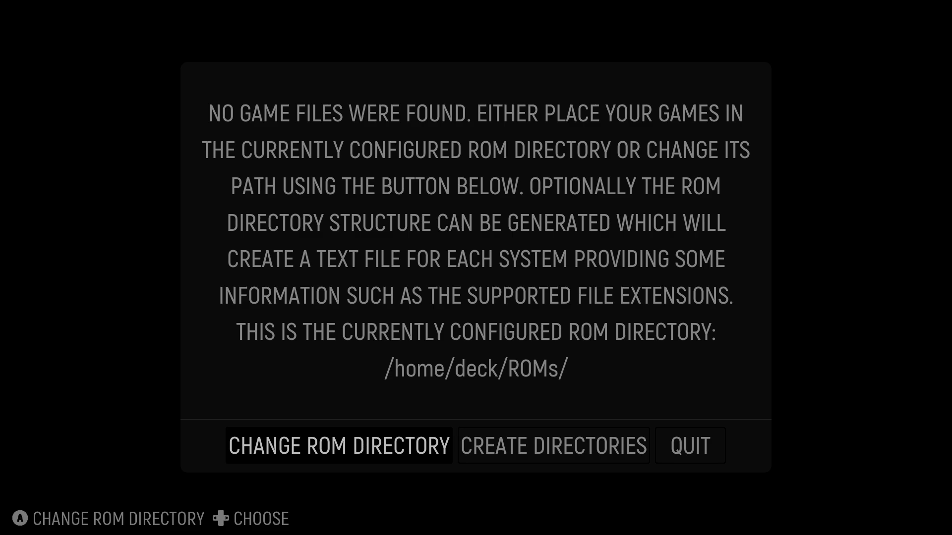
pyautogui.press('Right')
pyautogui.press('Left')
pyautogui.press('Return')
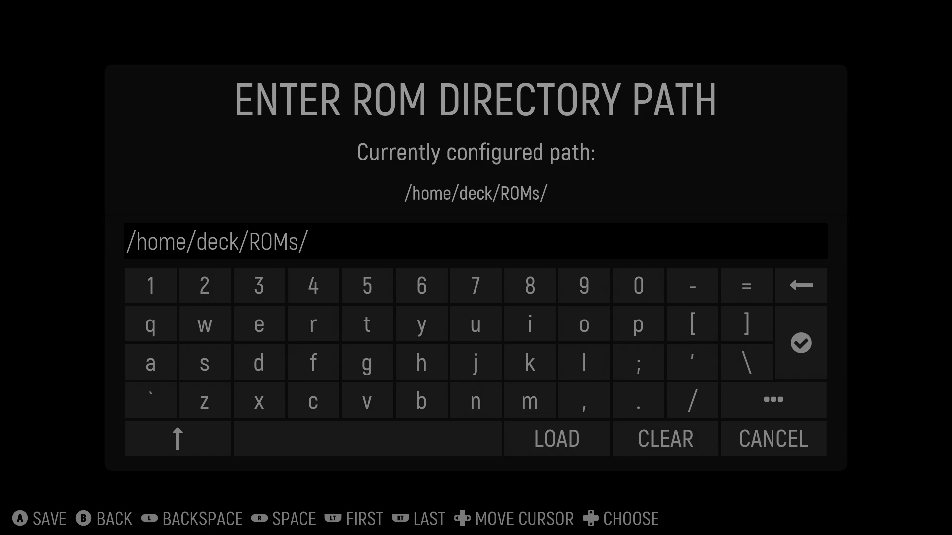
pyautogui.press('Down')
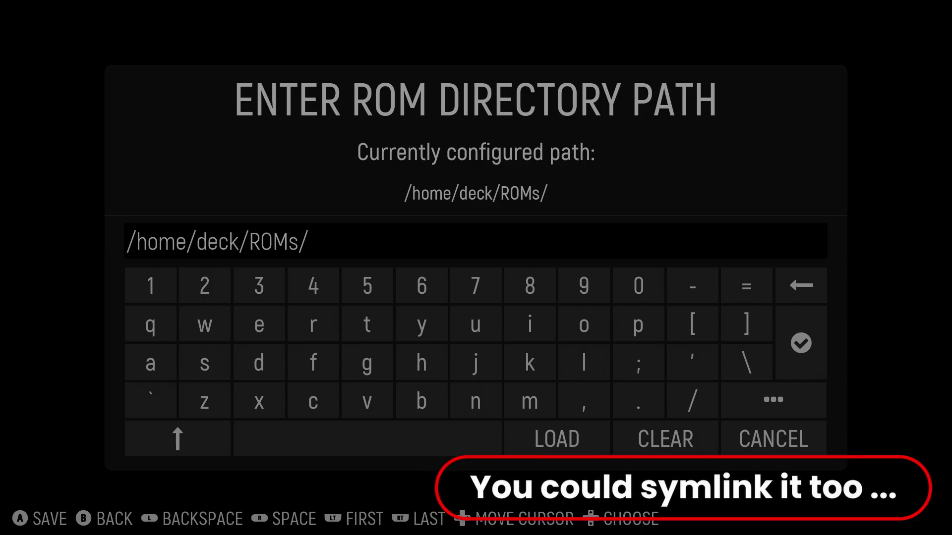
pyautogui.press('Escape')
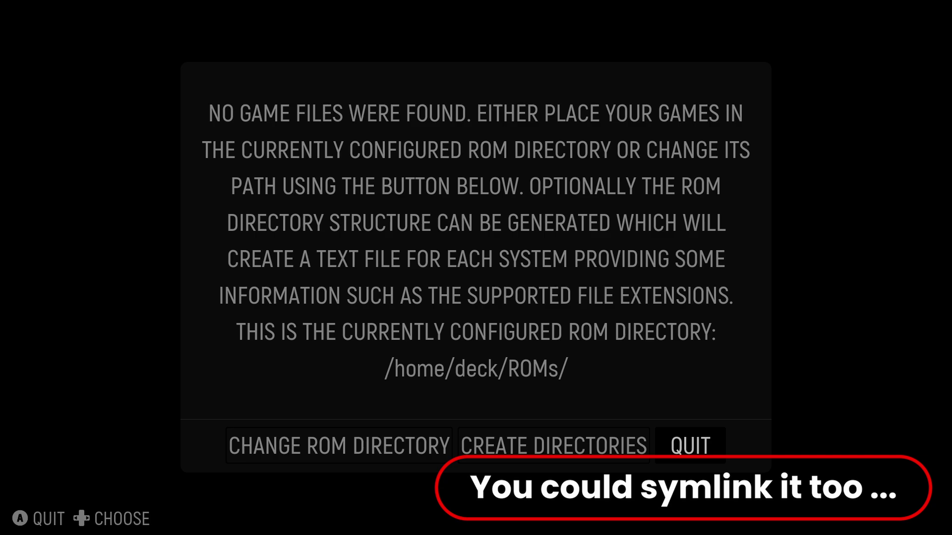
pyautogui.press('Return')
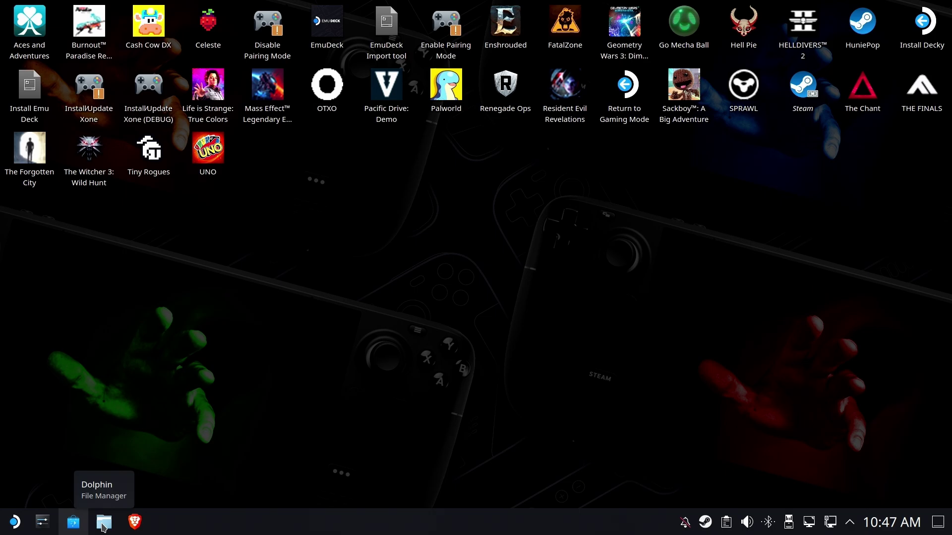
# Browse to the Emulation/roms folder on the primary SD card
pyautogui.click(103, 524)
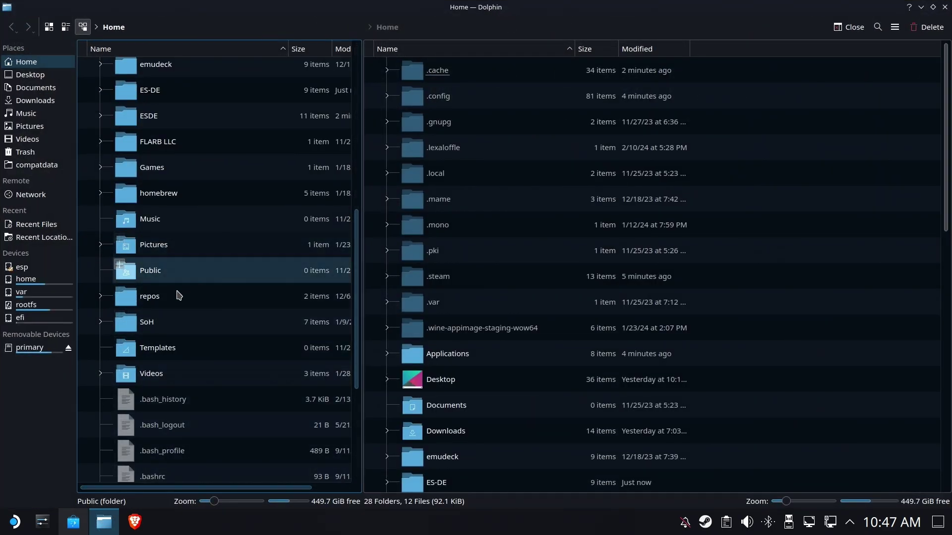
pyautogui.click(36, 347)
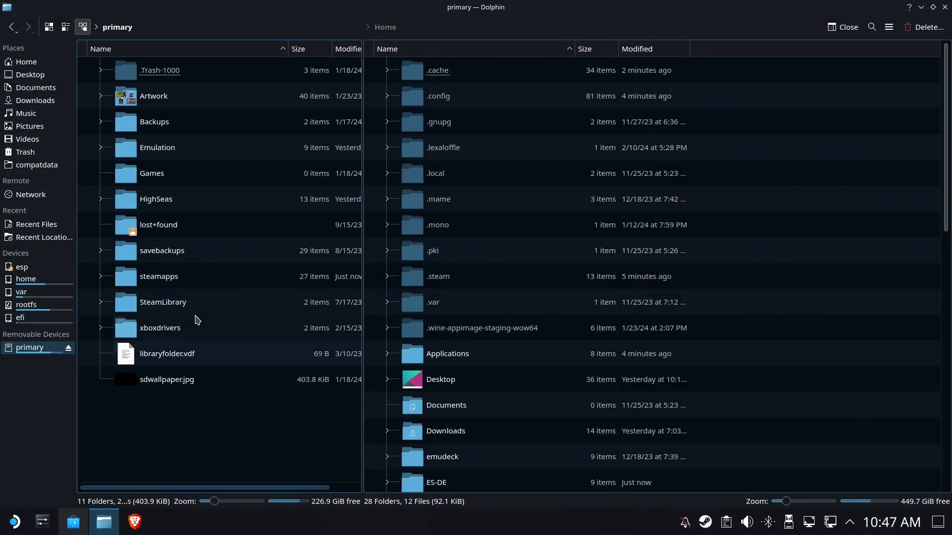
pyautogui.click(156, 149)
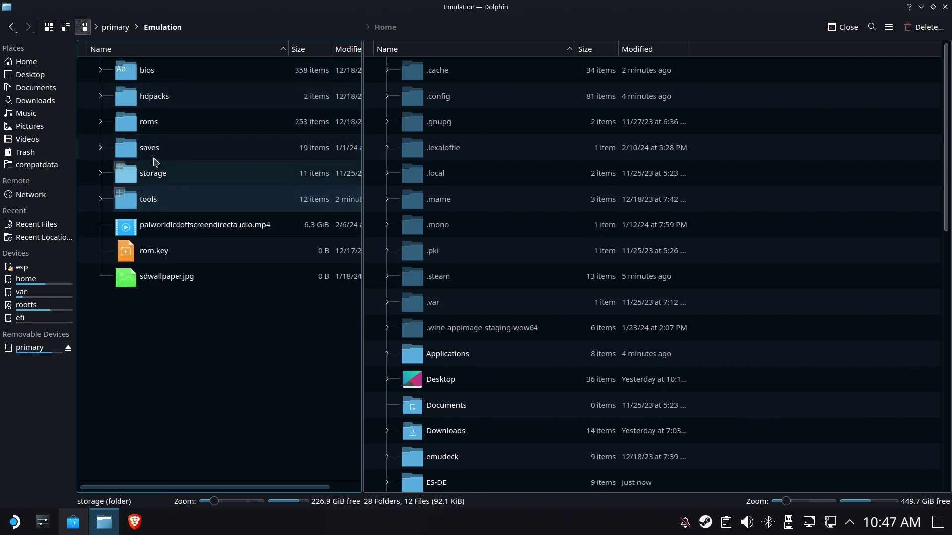
pyautogui.click(148, 123)
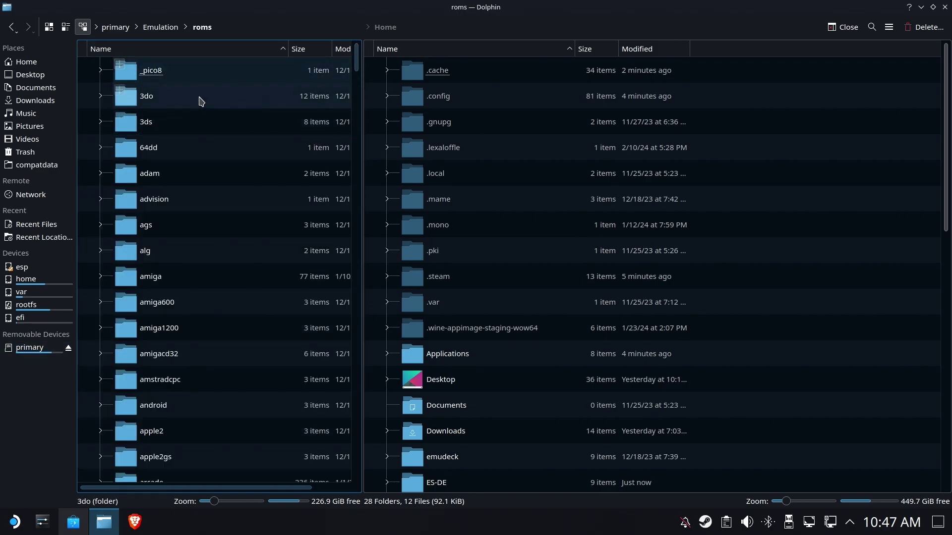
# Copy the roms folder's full path and relaunch EmulationStation DE from Steam
pyautogui.click(221, 28)
pyautogui.tripleClick(222, 29)
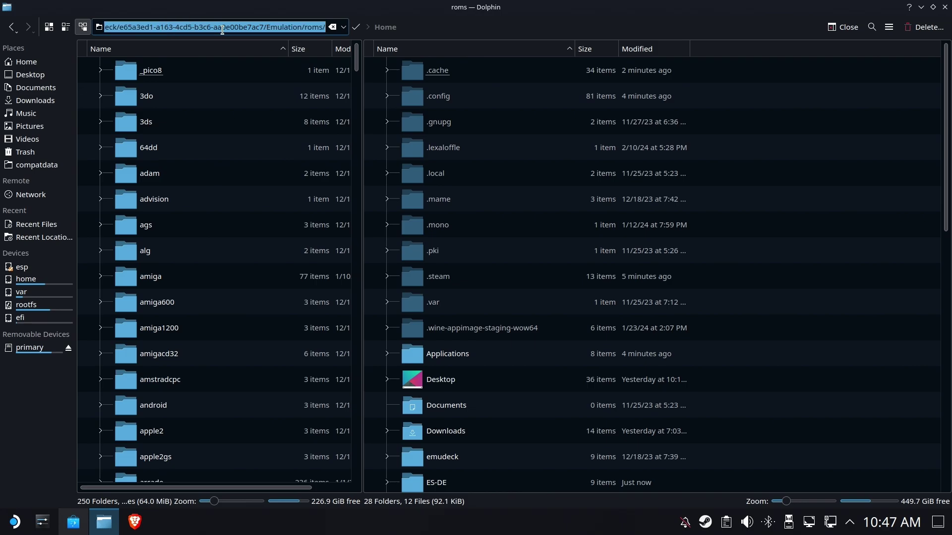
pyautogui.rightClick(223, 29)
pyautogui.click(246, 82)
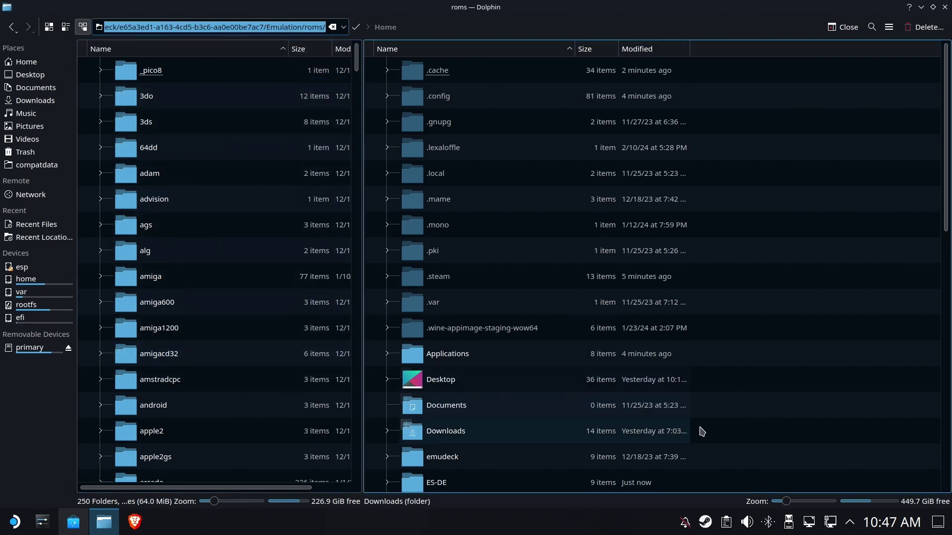
pyautogui.rightClick(705, 522)
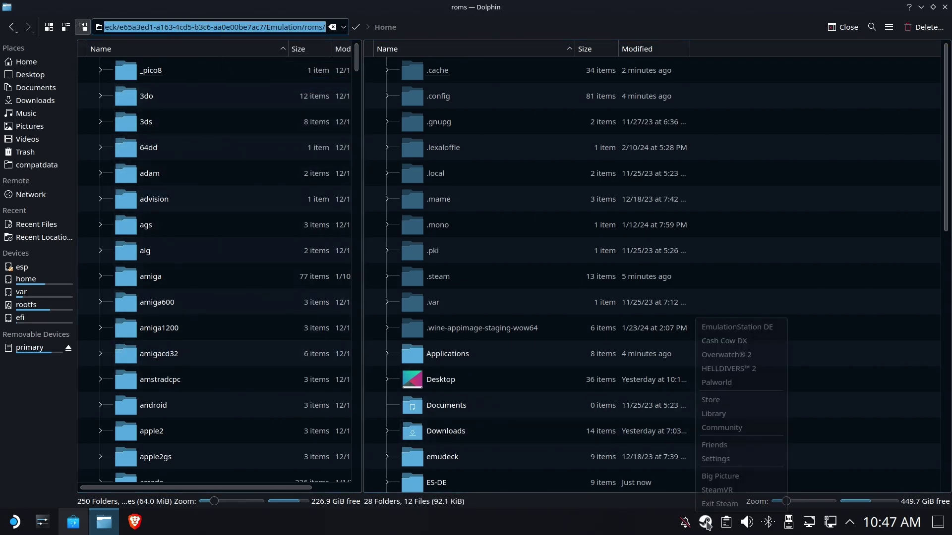
pyautogui.click(731, 328)
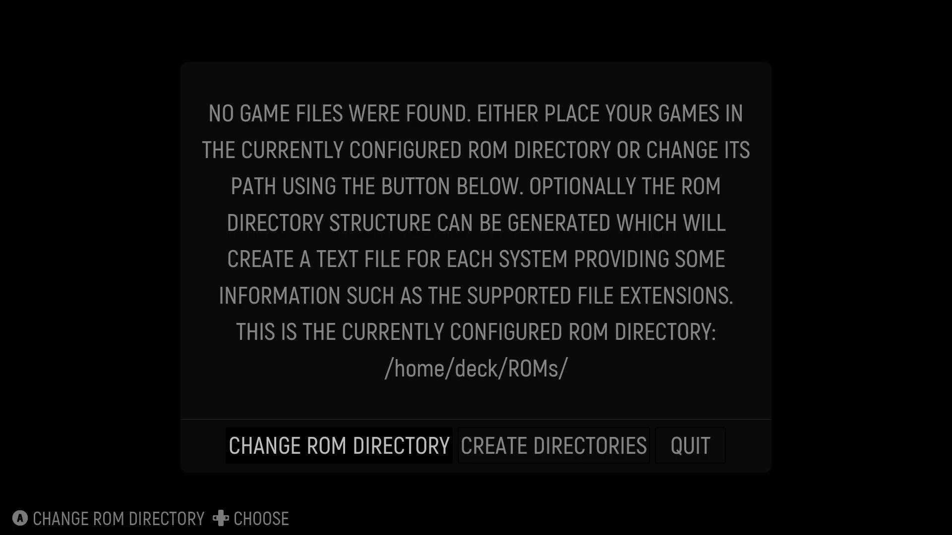
# Replace the /home/deck/ROMs/ ROM directory with the pasted SD card roms path and save
pyautogui.press('Return')
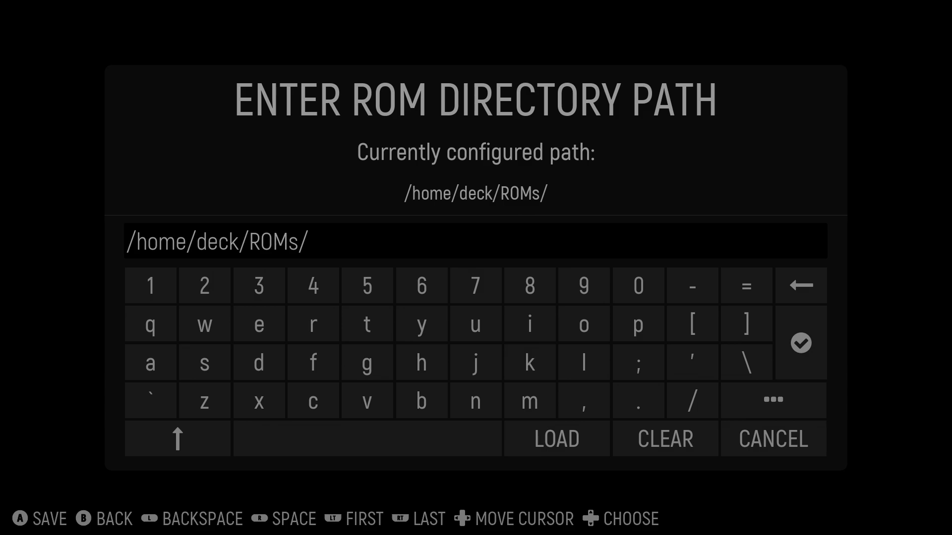
pyautogui.press('BackSpace')
pyautogui.press('BackSpace')
pyautogui.press('BackSpace')
pyautogui.press('BackSpace')
pyautogui.press('BackSpace')
pyautogui.press('BackSpace')
pyautogui.press('BackSpace')
pyautogui.press('BackSpace')
pyautogui.press('BackSpace')
pyautogui.press('BackSpace')
pyautogui.press('BackSpace')
pyautogui.press('BackSpace')
pyautogui.press('BackSpace')
pyautogui.press('BackSpace')
pyautogui.press('BackSpace')
pyautogui.press('BackSpace')
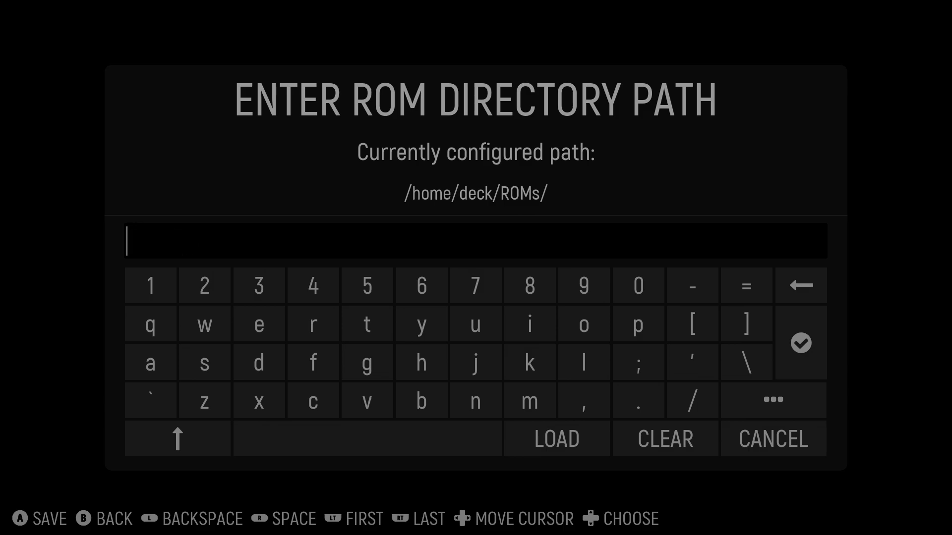
pyautogui.hotkey('ctrl', 'v')
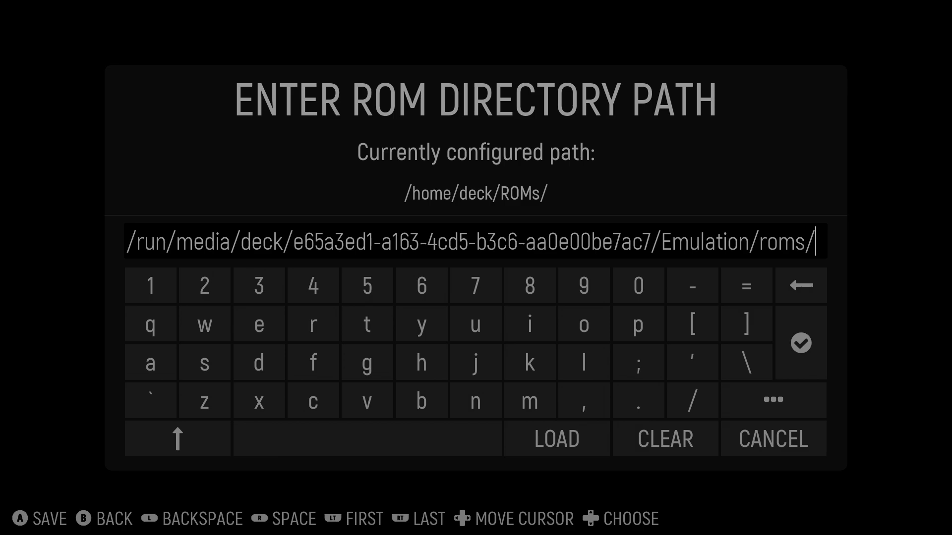
pyautogui.press('Return')
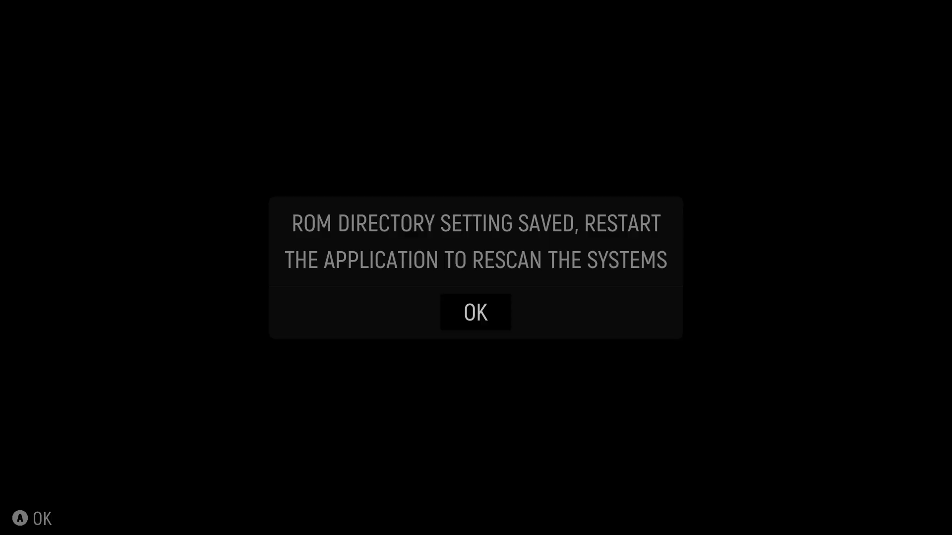
pyautogui.press('Return')
pyautogui.press('Right')
pyautogui.press('Right')
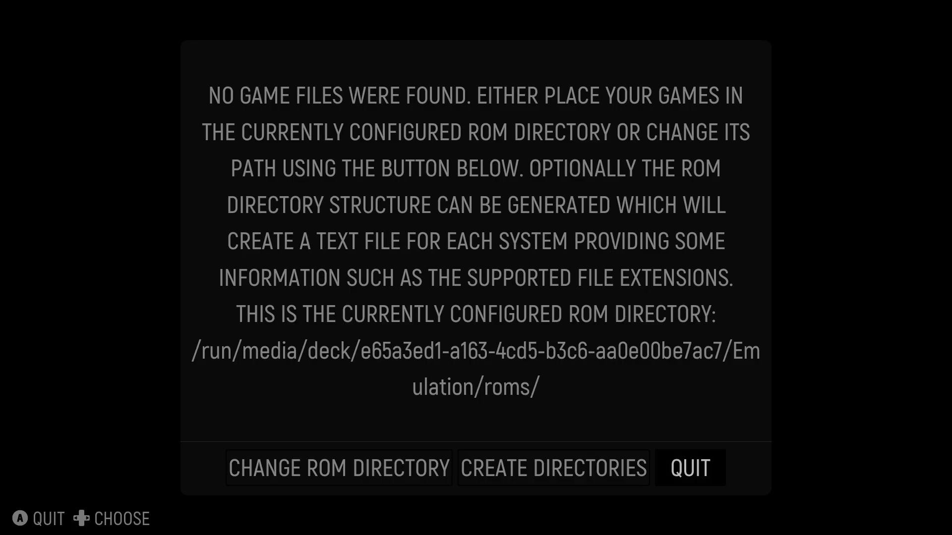
# Restart ES-DE from Steam to rescan, then move the carousel through Atari 7800 to Jaguar
pyautogui.press('Return')
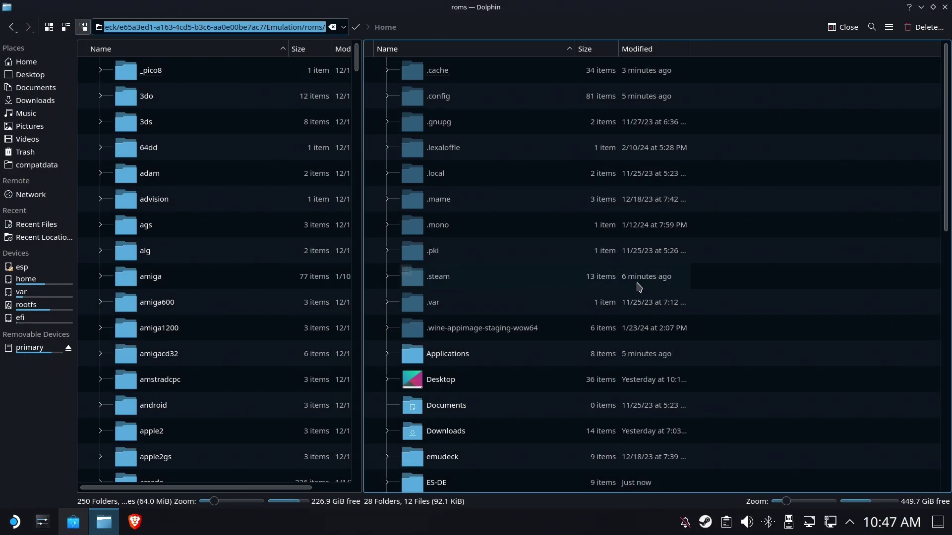
pyautogui.rightClick(705, 522)
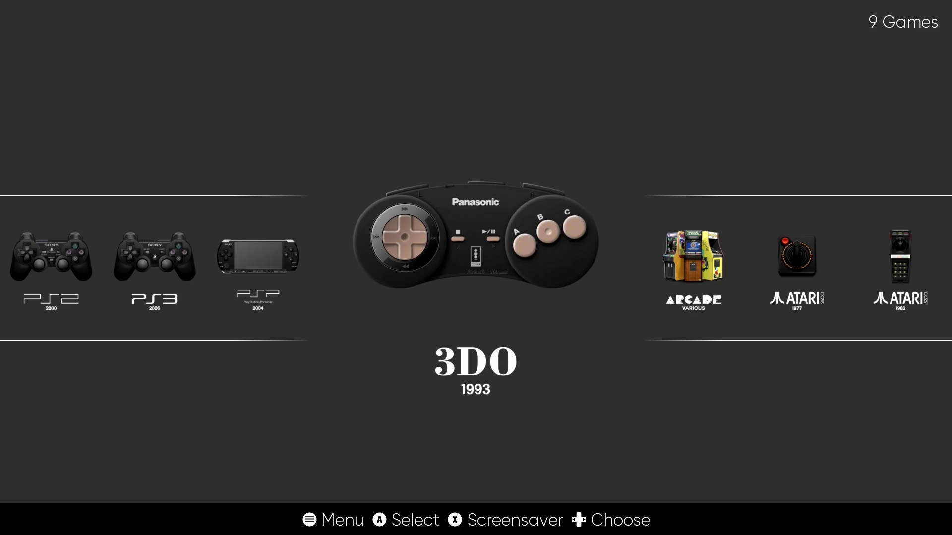
pyautogui.press('Right')
pyautogui.press('Right')
pyautogui.press('Right')
pyautogui.press('Right')
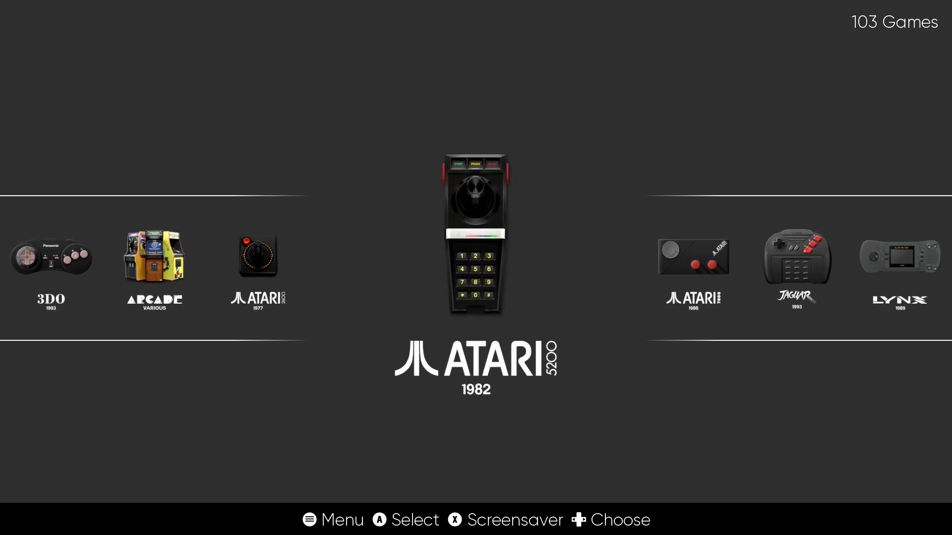
pyautogui.press('Right')
pyautogui.press('Right')
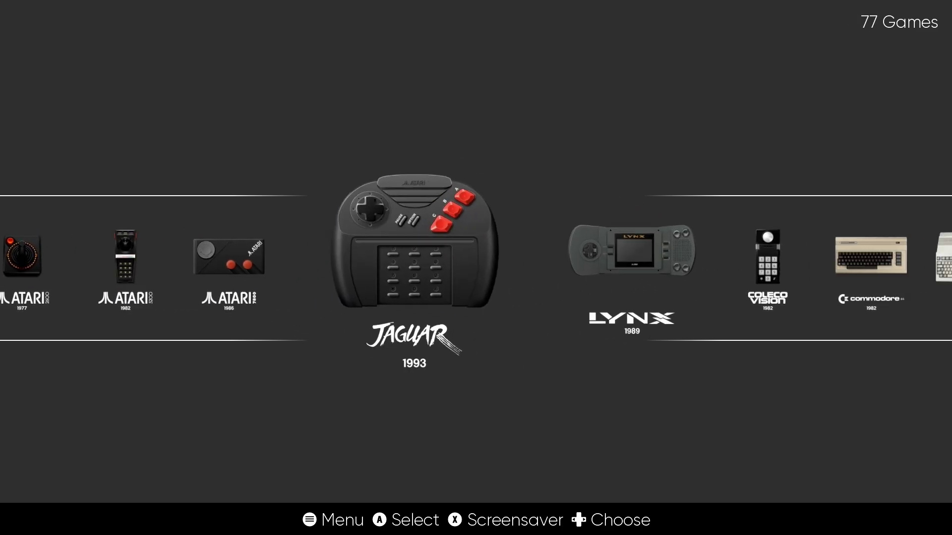
# Look through the ES-DE main menu entries and close it again
pyautogui.press('Escape')
pyautogui.press('Down')
pyautogui.press('Down')
pyautogui.press('Down')
pyautogui.press('Down')
pyautogui.press('Down')
pyautogui.press('Down')
pyautogui.press('Down')
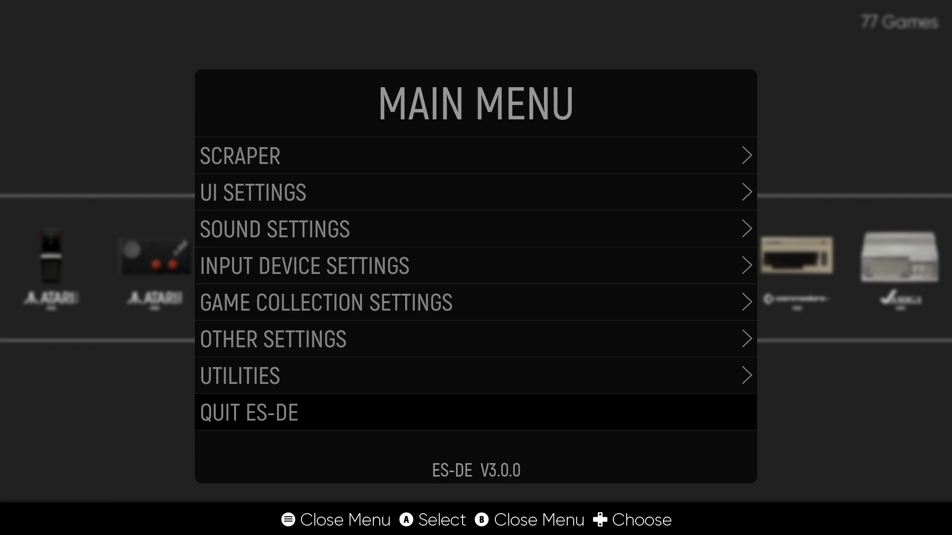
pyautogui.press('Up')
pyautogui.press('Up')
pyautogui.press('Up')
pyautogui.press('Up')
pyautogui.press('Up')
pyautogui.press('Up')
pyautogui.press('Up')
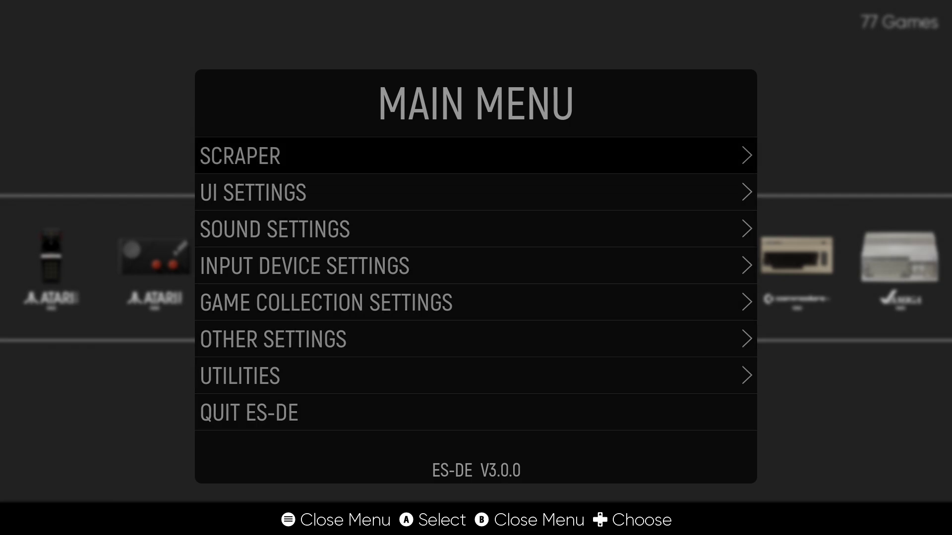
pyautogui.press('Escape')
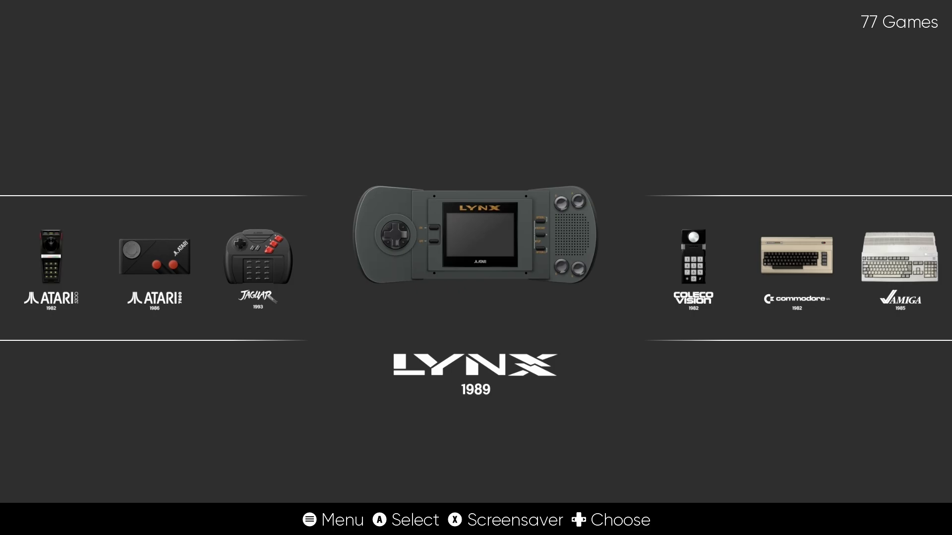
# Browse the Atari Lynx game list and go back to the carousel
pyautogui.press('Return')
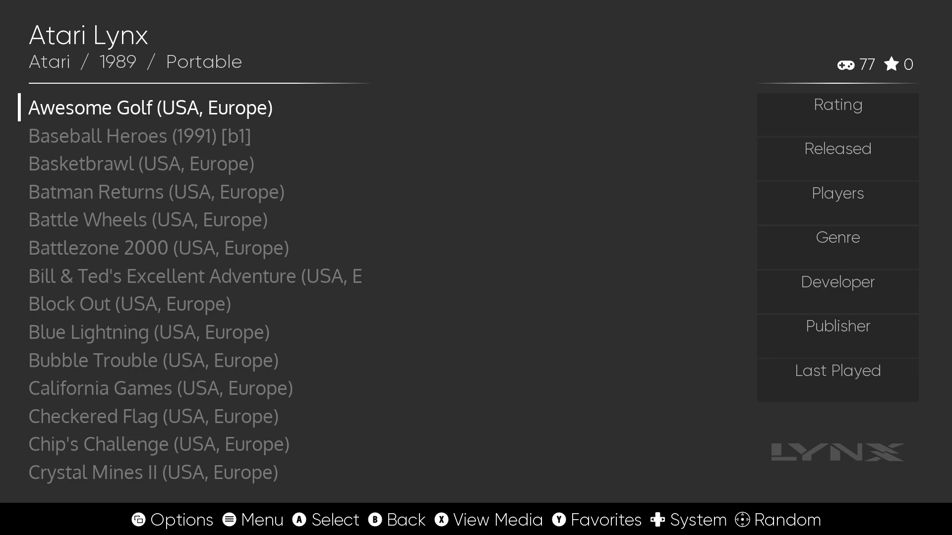
pyautogui.press('Down')
pyautogui.press('Down')
pyautogui.press('Down')
pyautogui.press('Down')
pyautogui.press('Down')
pyautogui.press('Down')
pyautogui.press('BackSpace')
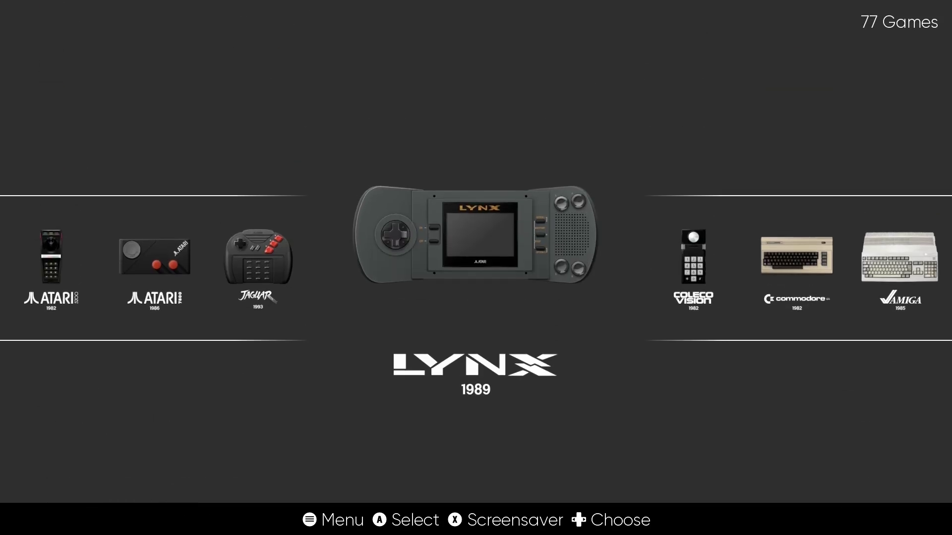
# Move the carousel to Commodore Amiga, browse a few of its games, and return
pyautogui.press('Left')
pyautogui.press('Left')
pyautogui.press('Left')
pyautogui.press('Right')
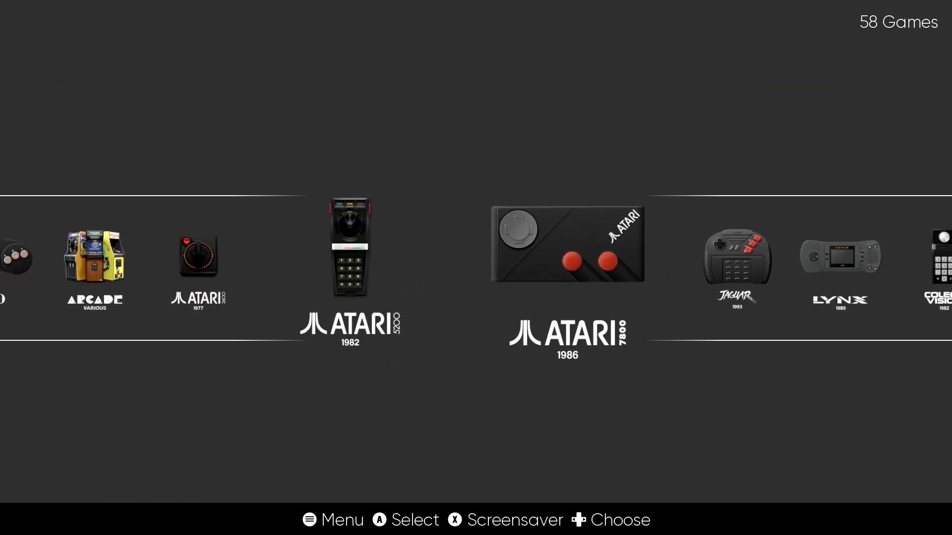
pyautogui.press('Right')
pyautogui.press('Right')
pyautogui.press('Right')
pyautogui.press('Right')
pyautogui.press('Right')
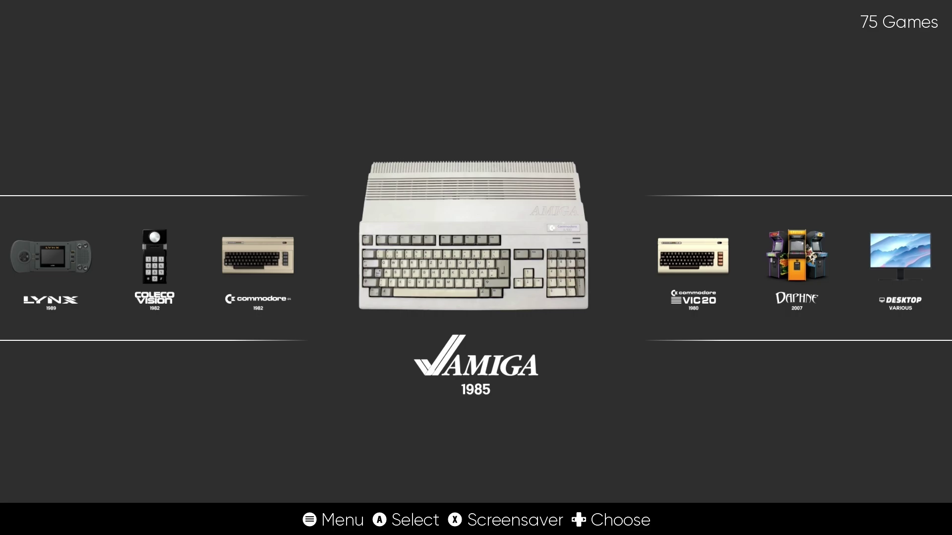
pyautogui.press('Return')
pyautogui.press('Down')
pyautogui.press('Down')
pyautogui.press('Down')
pyautogui.press('Down')
pyautogui.press('Down')
pyautogui.press('Down')
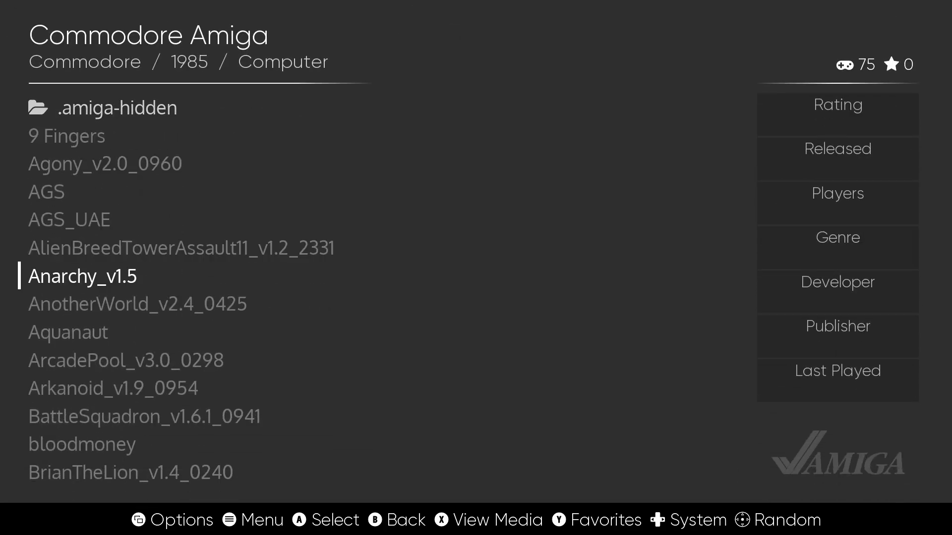
pyautogui.press('Down')
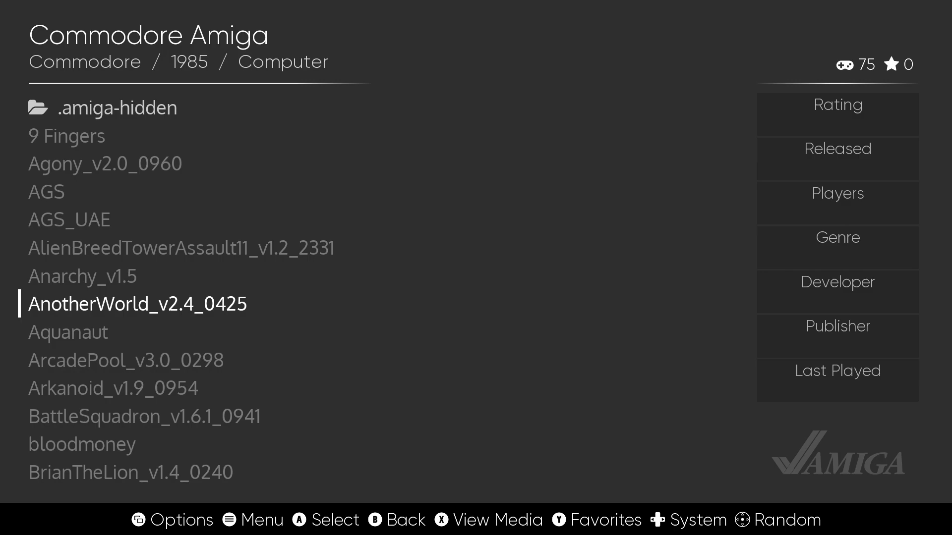
pyautogui.press('BackSpace')
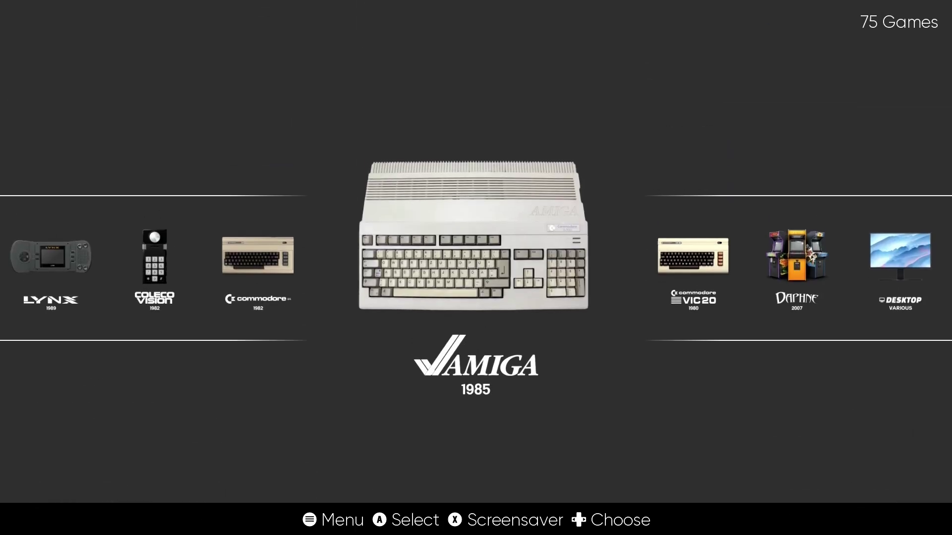
# Look through the UI Settings from the main menu and go back
pyautogui.press('Escape')
pyautogui.press('Down')
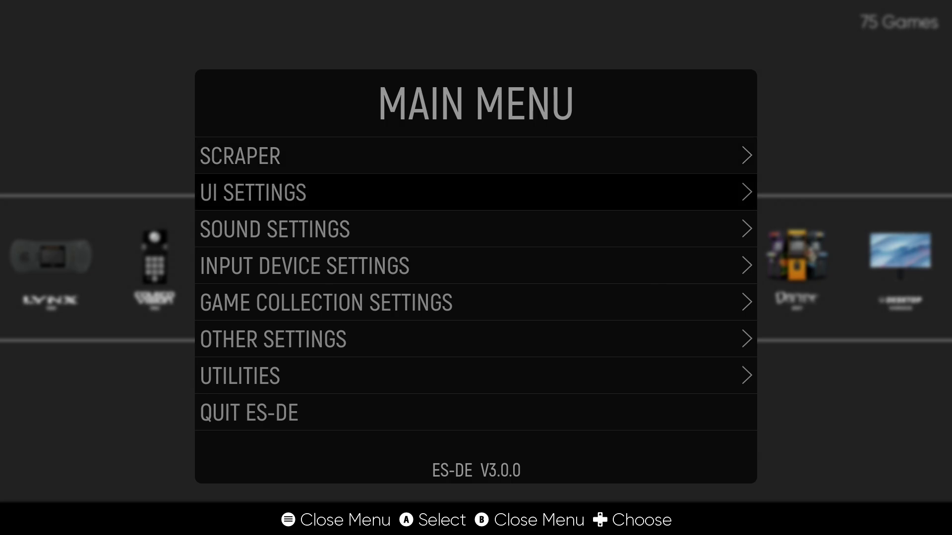
pyautogui.press('Return')
pyautogui.press('Down')
pyautogui.press('Down')
pyautogui.press('Down')
pyautogui.press('Down')
pyautogui.press('Down')
pyautogui.press('Down')
pyautogui.press('Down')
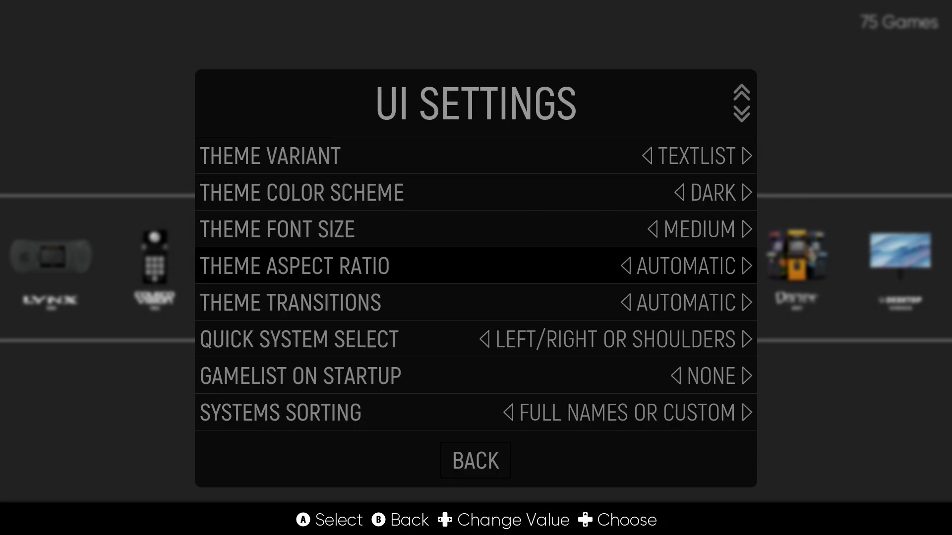
pyautogui.press('Down')
pyautogui.press('Down')
pyautogui.press('Down')
pyautogui.press('Down')
pyautogui.press('Down')
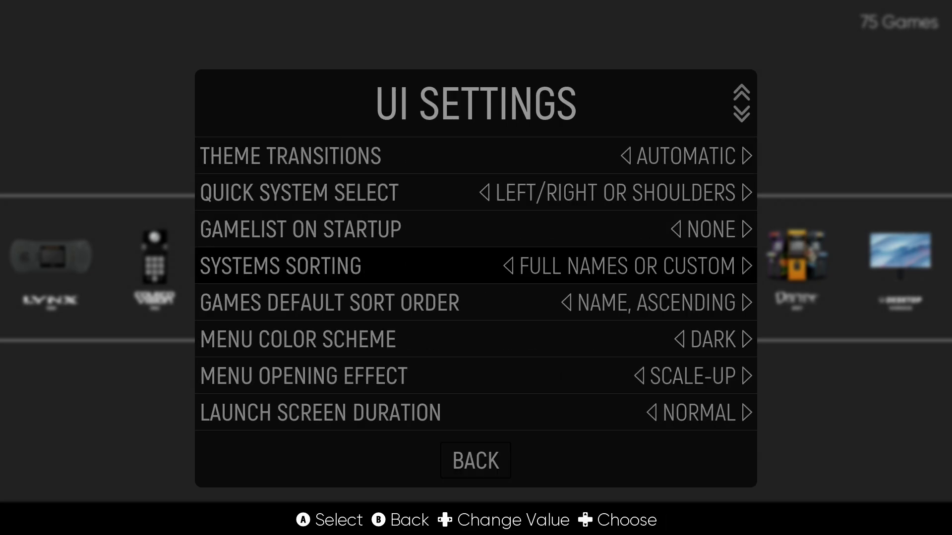
pyautogui.press('BackSpace')
# View the Game Media Directory setting under Other Settings and cancel without changes
pyautogui.press('Down')
pyautogui.press('Down')
pyautogui.press('Down')
pyautogui.press('Down')
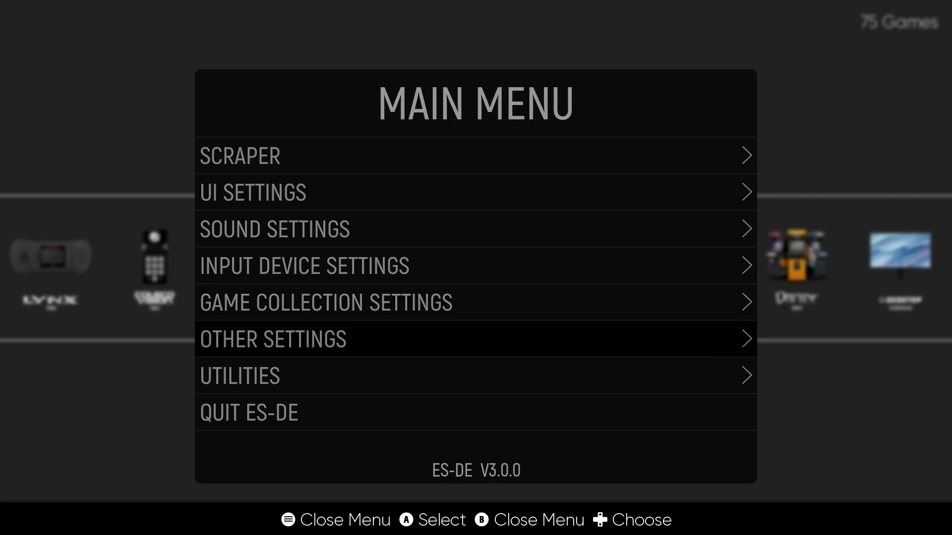
pyautogui.press('Return')
pyautogui.press('Down')
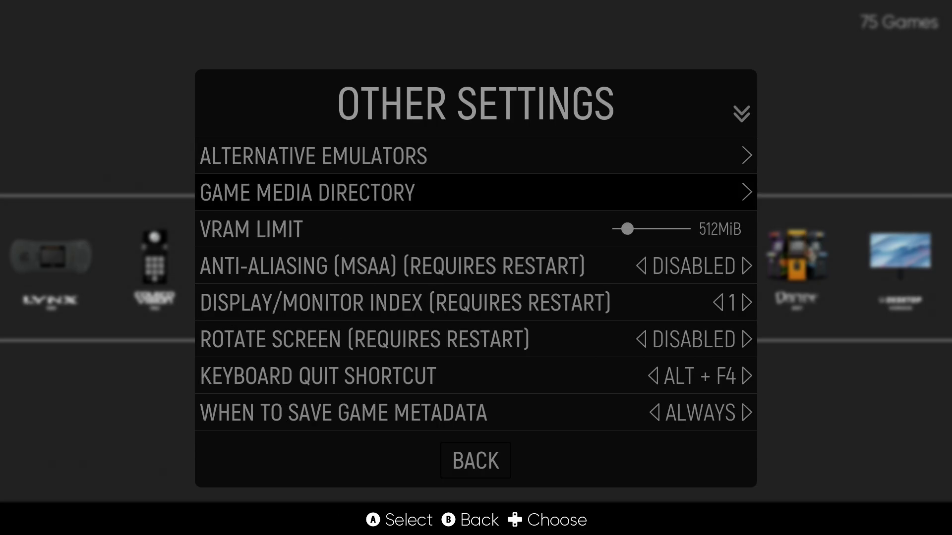
pyautogui.press('Return')
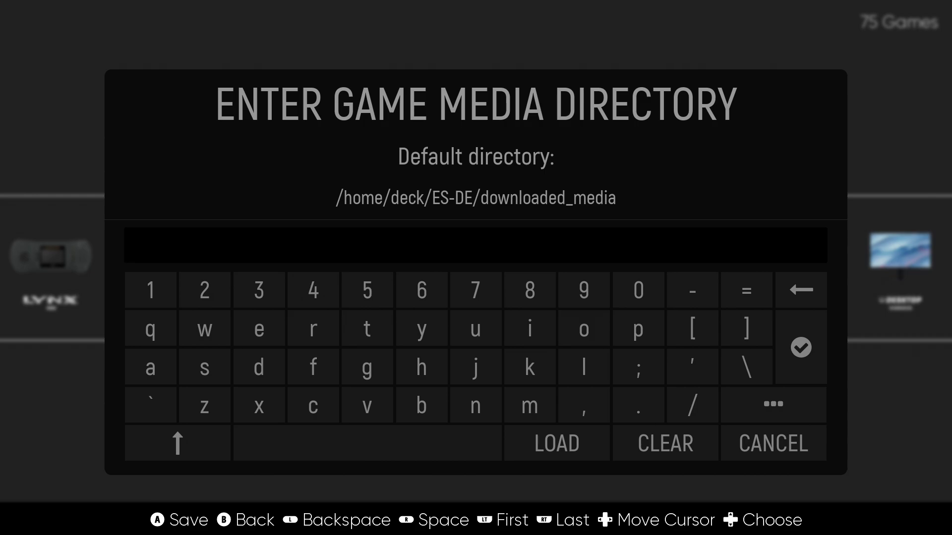
pyautogui.press('BackSpace')
pyautogui.press('BackSpace')
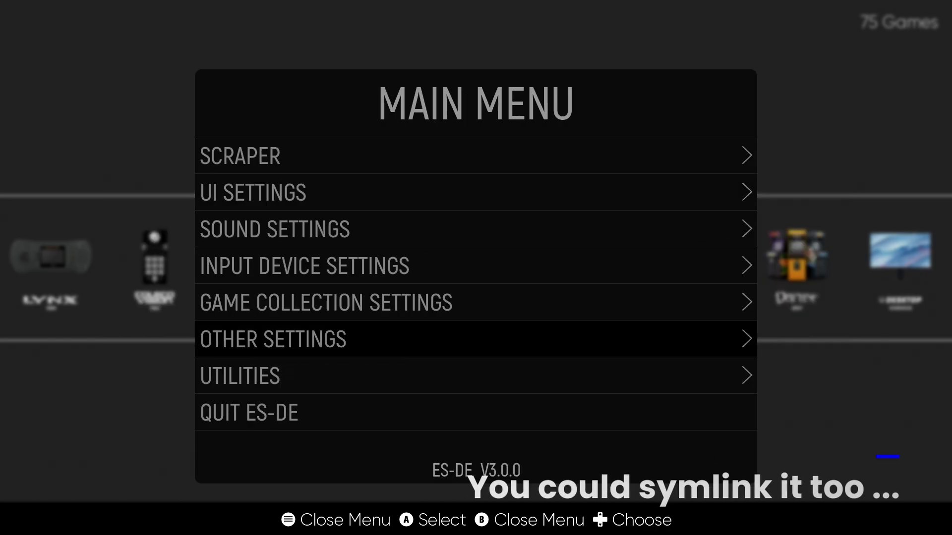
pyautogui.press('BackSpace')
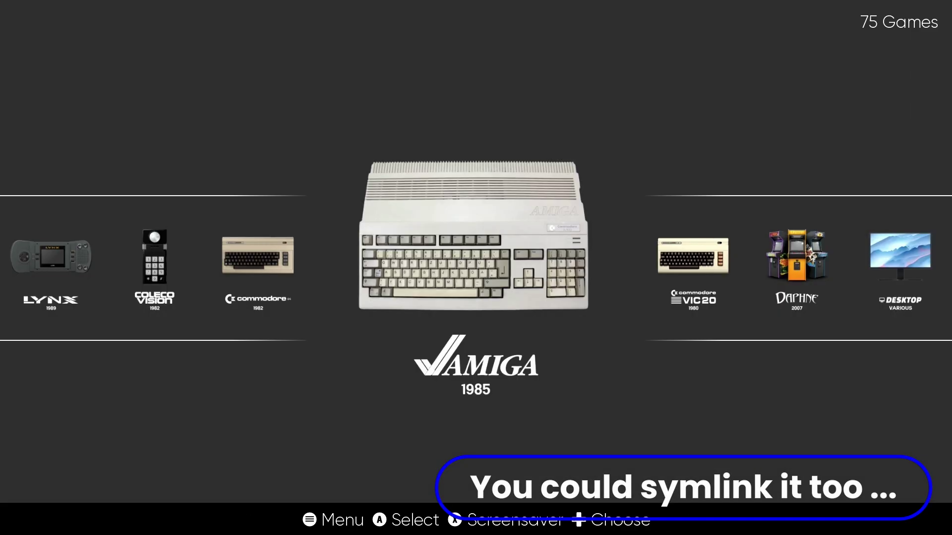
# Choose Quit ES-DE from the main menu to bring up the quit prompt
pyautogui.press('Escape')
pyautogui.press('Up')
pyautogui.press('Return')
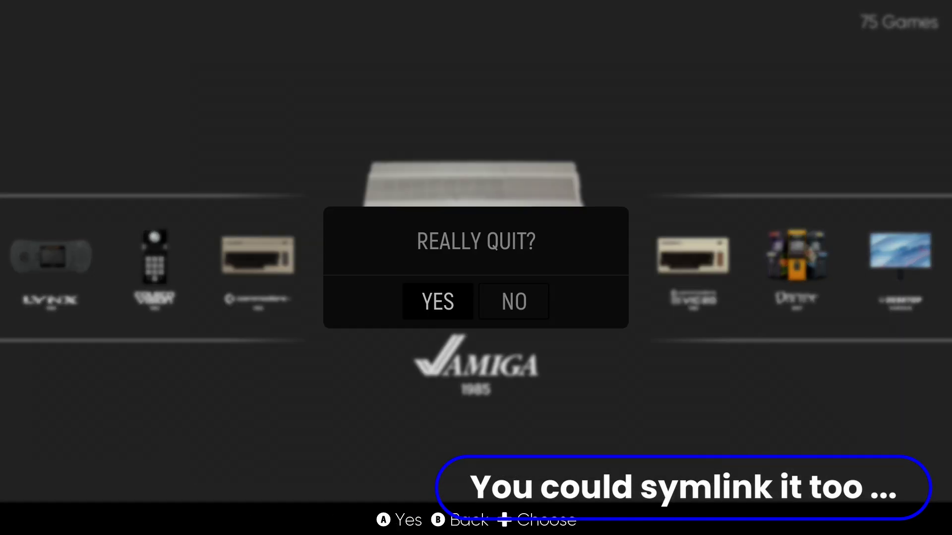
# Quit ES-DE and browse in Dolphin to primary/Emulation/tools/downloaded_media on the SD card
pyautogui.press('Return')
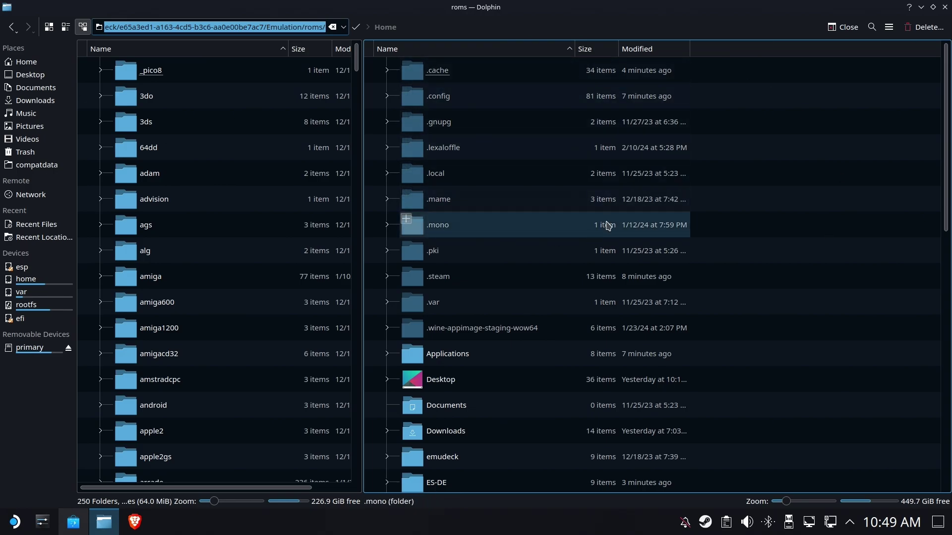
pyautogui.click(30, 348)
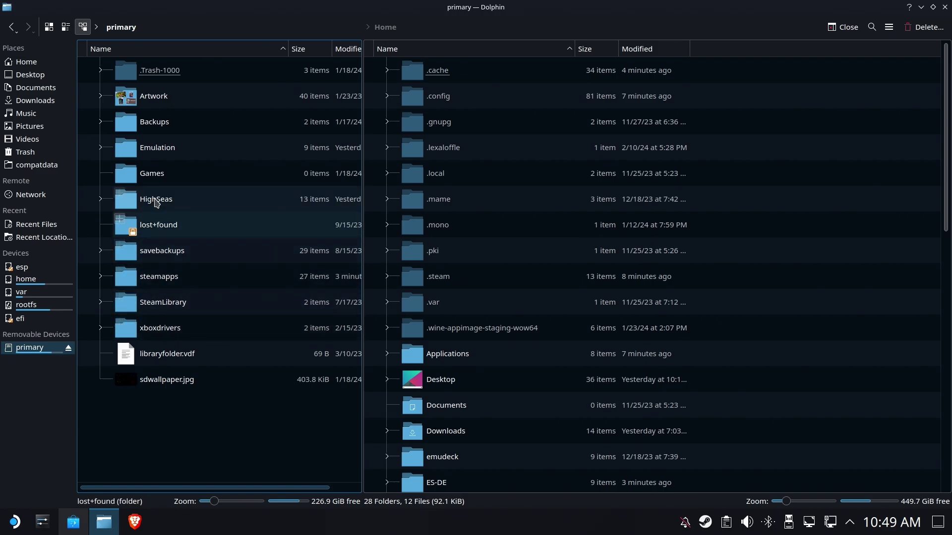
pyautogui.click(157, 147)
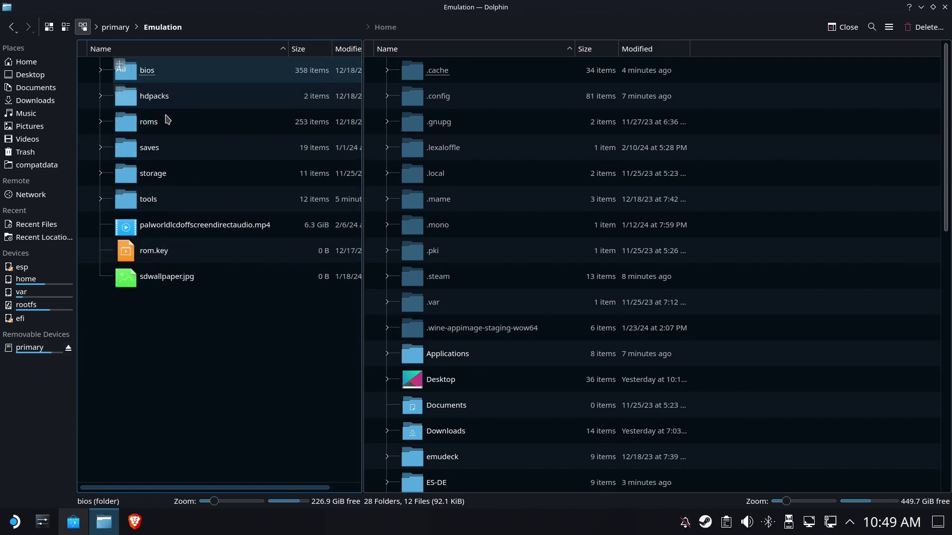
pyautogui.click(154, 173)
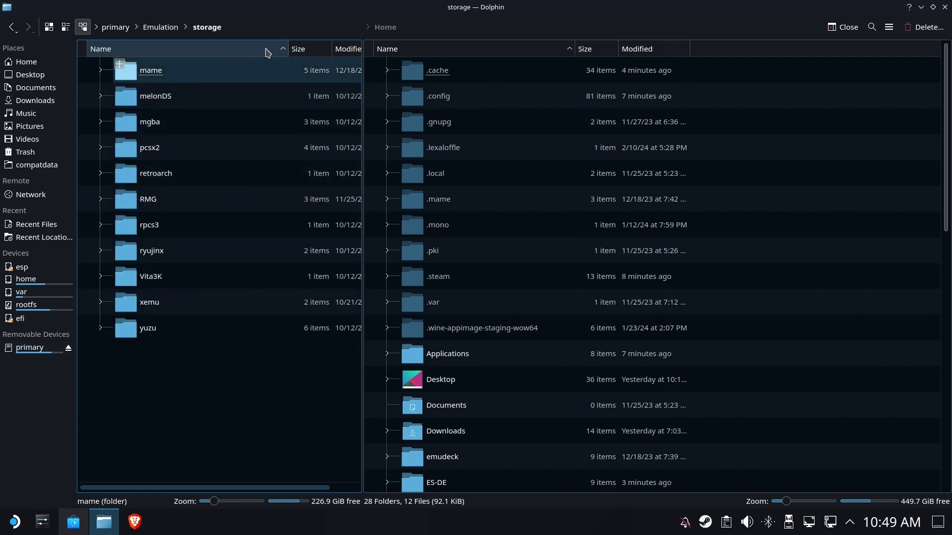
pyautogui.click(166, 28)
pyautogui.click(152, 203)
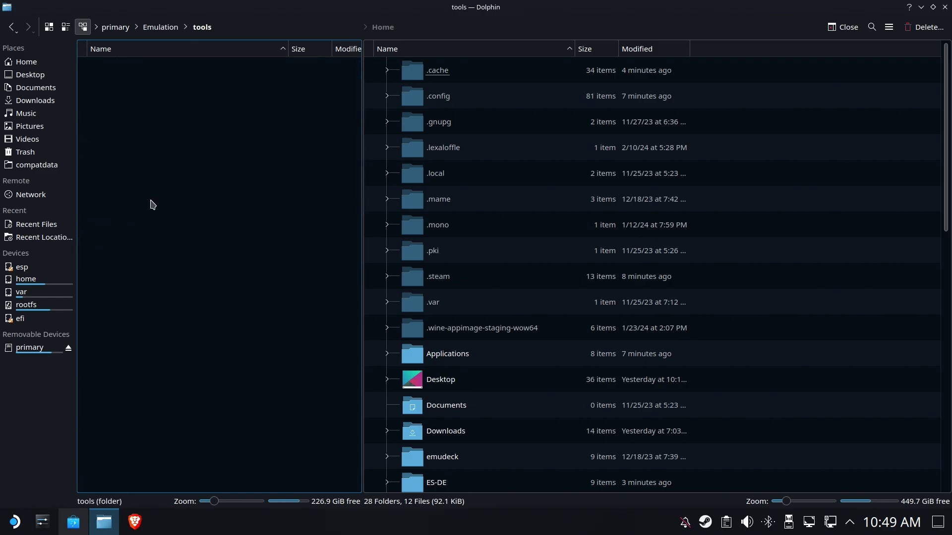
pyautogui.click(178, 123)
# Copy the downloaded_media folder path, close Dolphin and relaunch EmulationStation DE from Steam
pyautogui.click(315, 27)
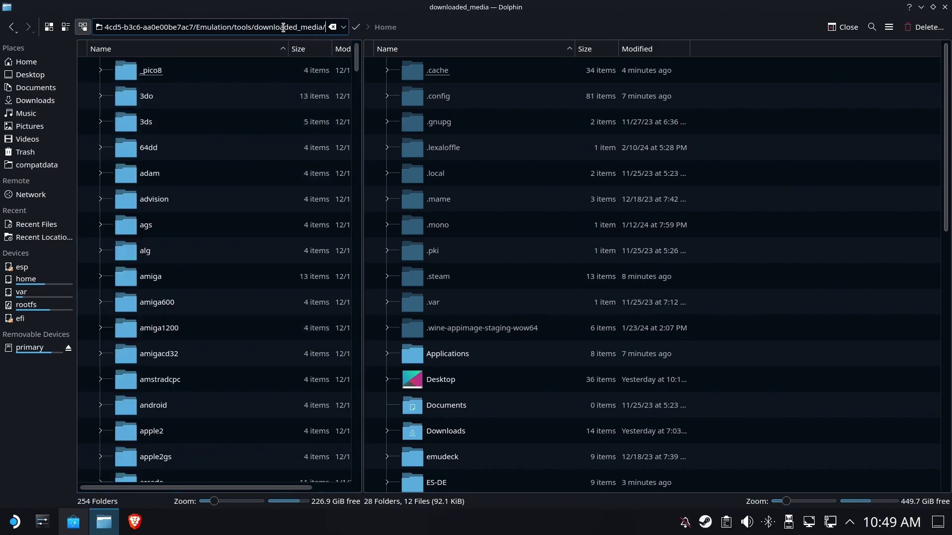
pyautogui.tripleClick(284, 27)
pyautogui.rightClick(284, 31)
pyautogui.click(307, 82)
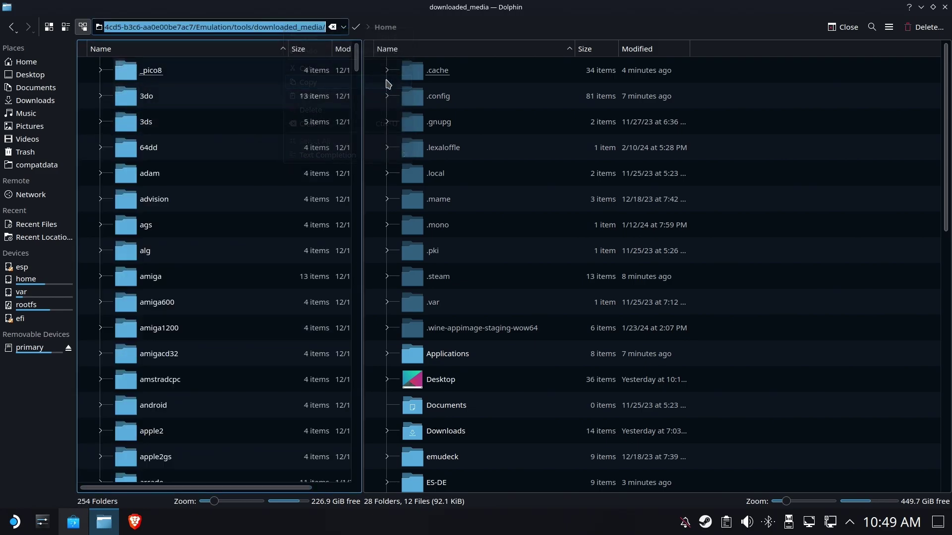
pyautogui.click(945, 7)
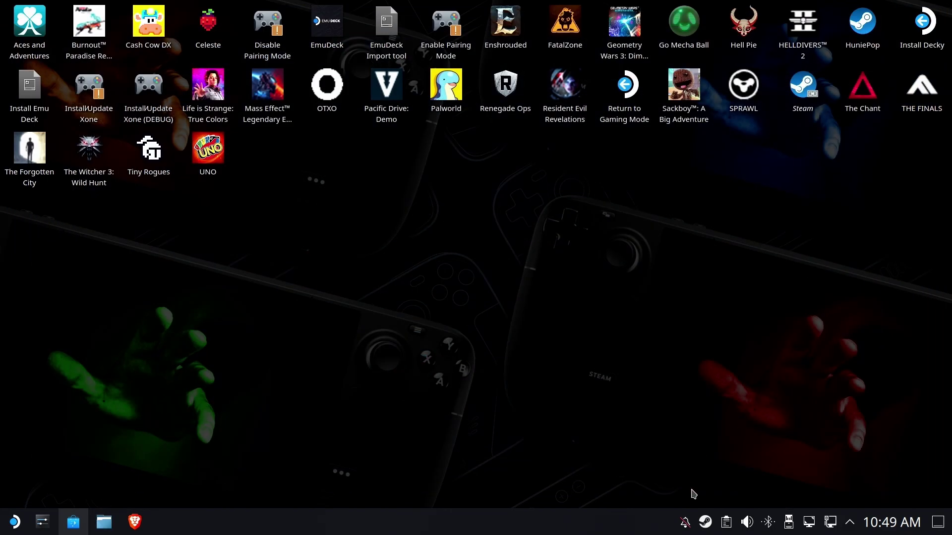
pyautogui.rightClick(705, 522)
pyautogui.click(749, 327)
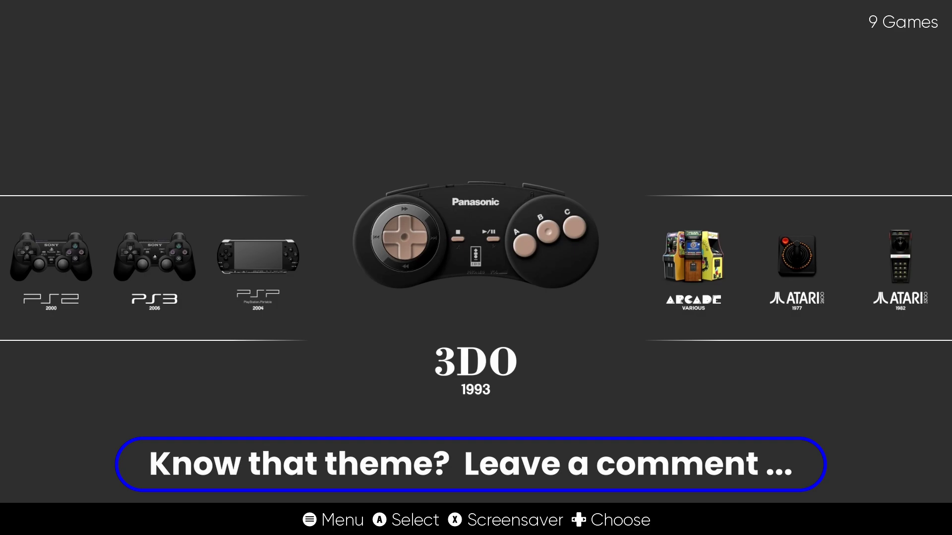
# Set Other Settings > Game Media Directory to the pasted SD card Emulation/tools/downloaded_media path
pyautogui.press('Escape')
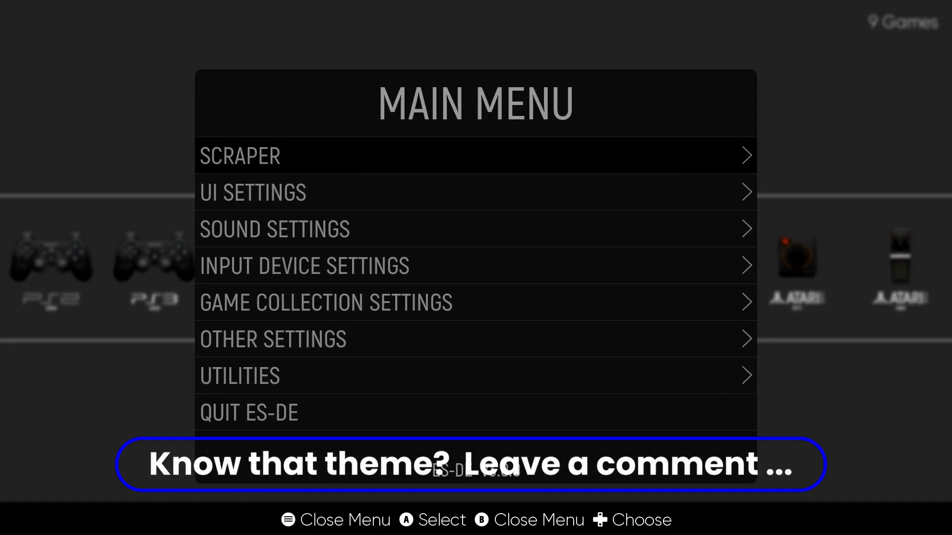
pyautogui.press('Down')
pyautogui.press('Down')
pyautogui.press('Down')
pyautogui.press('Down')
pyautogui.press('Return')
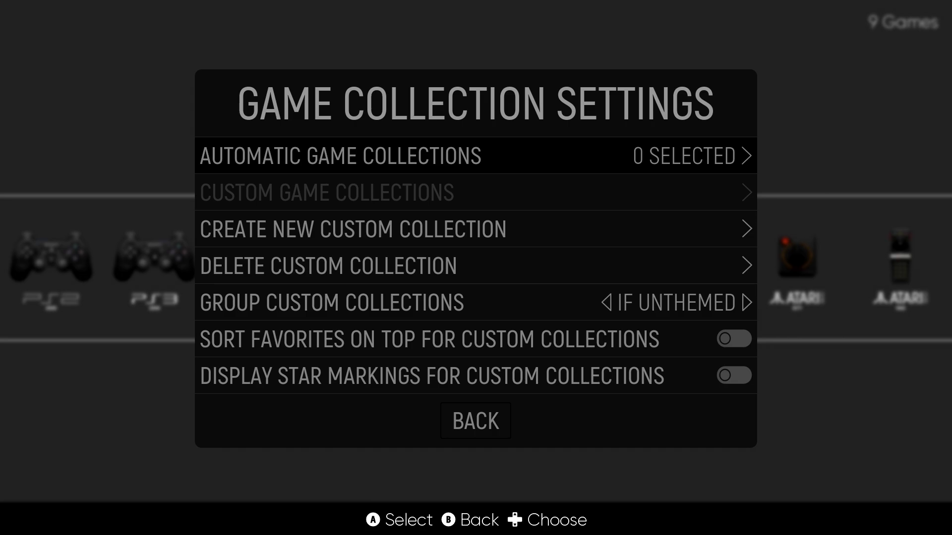
pyautogui.press('Down')
pyautogui.press('Down')
pyautogui.press('Down')
pyautogui.press('BackSpace')
pyautogui.press('Down')
pyautogui.press('Return')
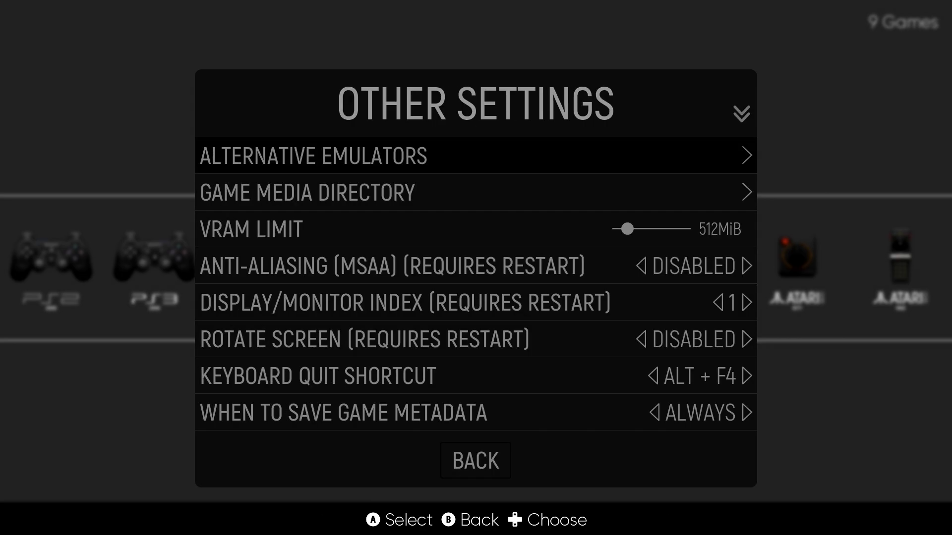
pyautogui.press('Down')
pyautogui.press('Return')
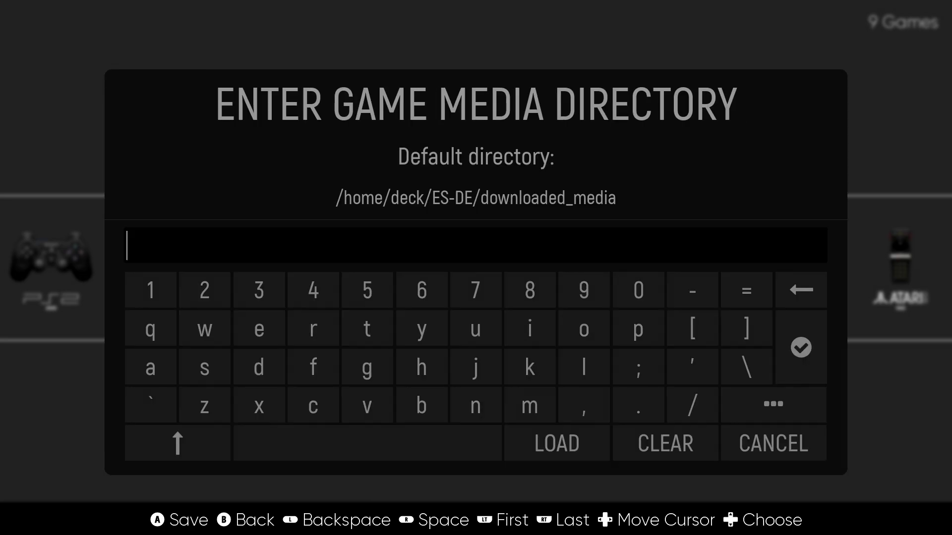
pyautogui.hotkey('ctrl', 'v')
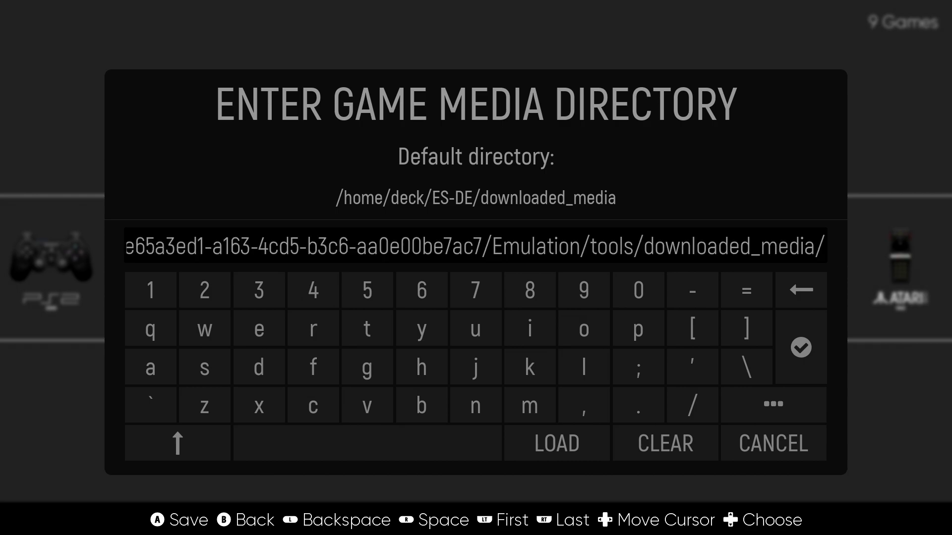
pyautogui.press('Return')
pyautogui.press('Down')
# Close the menus and browse the 3DO and PSP game lists for restored artwork
pyautogui.press('BackSpace')
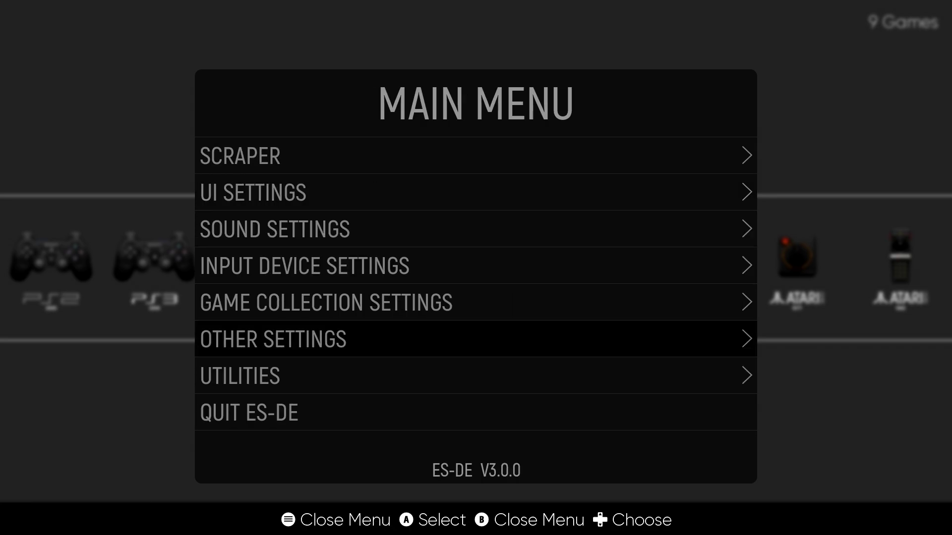
pyautogui.press('BackSpace')
pyautogui.press('Return')
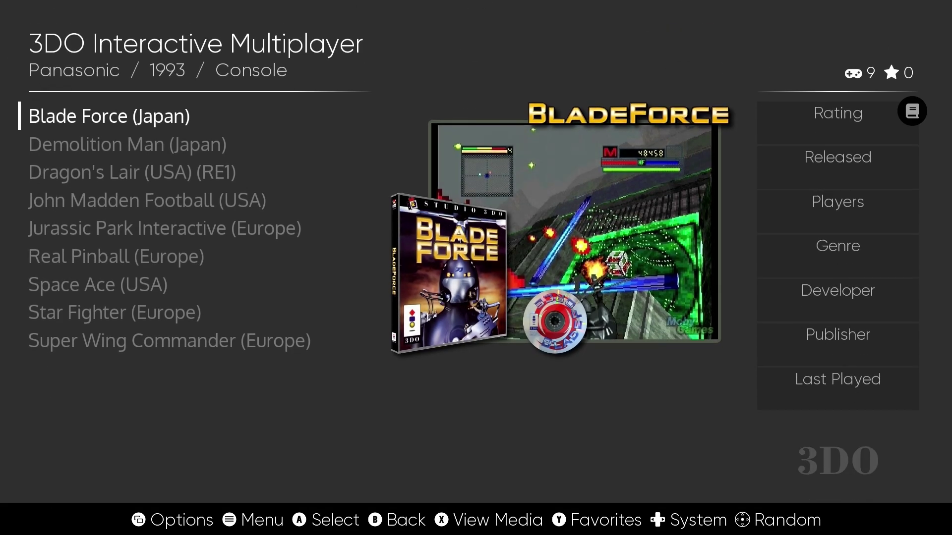
pyautogui.press('Down')
pyautogui.press('Down')
pyautogui.press('Down')
pyautogui.press('Down')
pyautogui.press('Down')
pyautogui.press('Down')
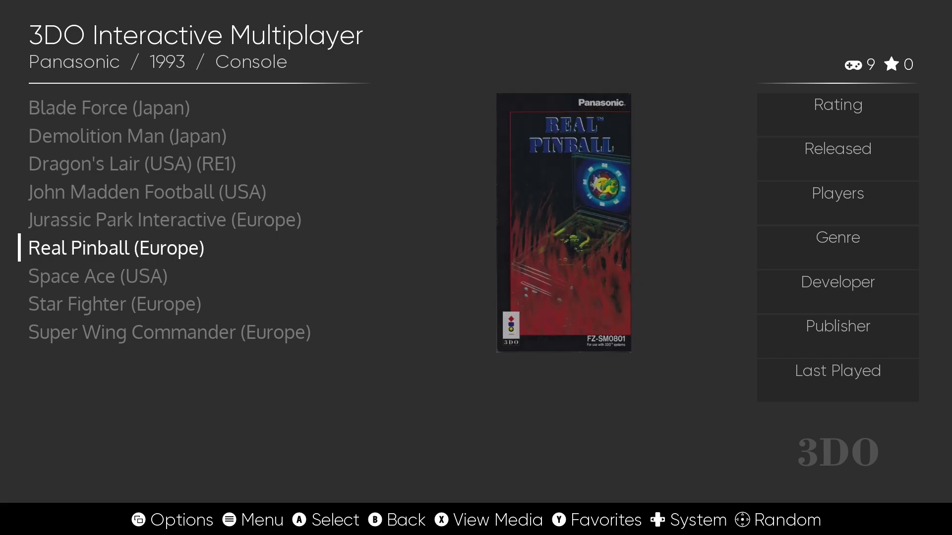
pyautogui.press('BackSpace')
pyautogui.press('Left')
pyautogui.press('Return')
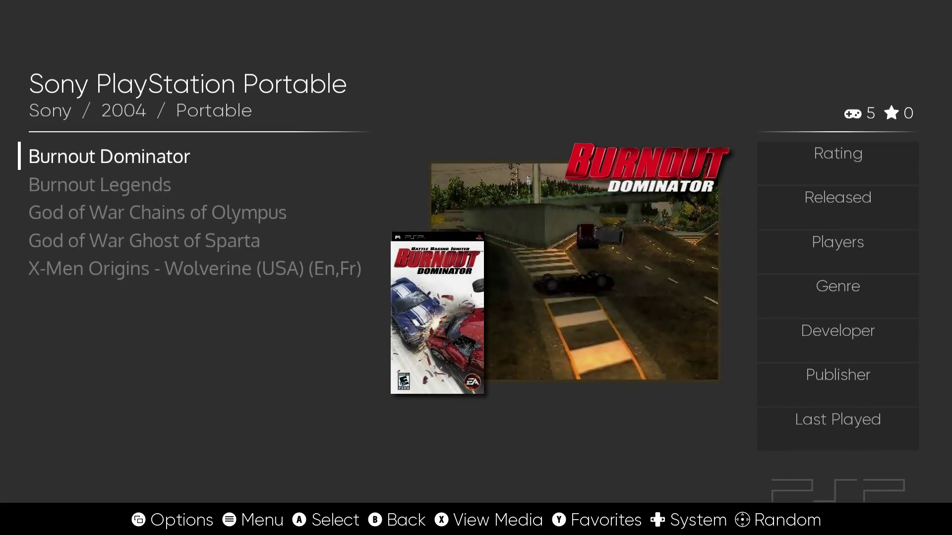
pyautogui.press('Down')
pyautogui.press('Down')
pyautogui.press('Down')
pyautogui.press('Down')
# Browse the Arcade and ColecoVision lists, launching 2010 - The Graphic Action Game, then reach Centipede (USA)
pyautogui.press('BackSpace')
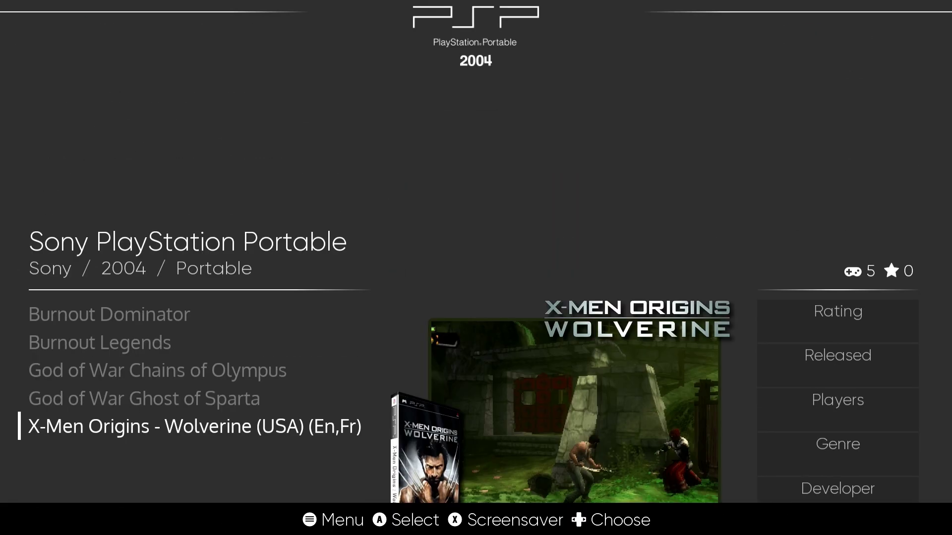
pyautogui.press('Right')
pyautogui.press('Right')
pyautogui.press('Right')
pyautogui.press('Left')
pyautogui.press('Return')
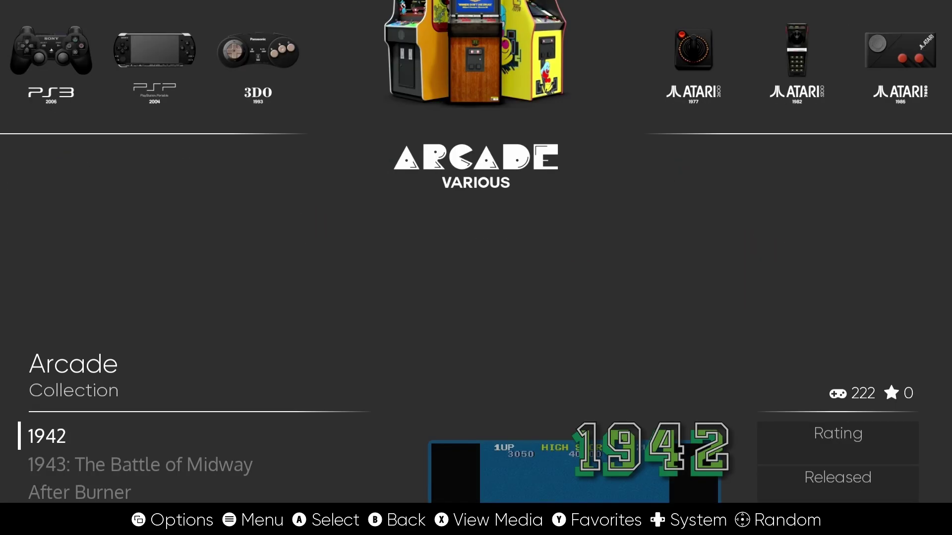
pyautogui.press('Down')
pyautogui.press('Down')
pyautogui.press('Down')
pyautogui.press('Down')
pyautogui.press('Down')
pyautogui.press('Down')
pyautogui.press('Down')
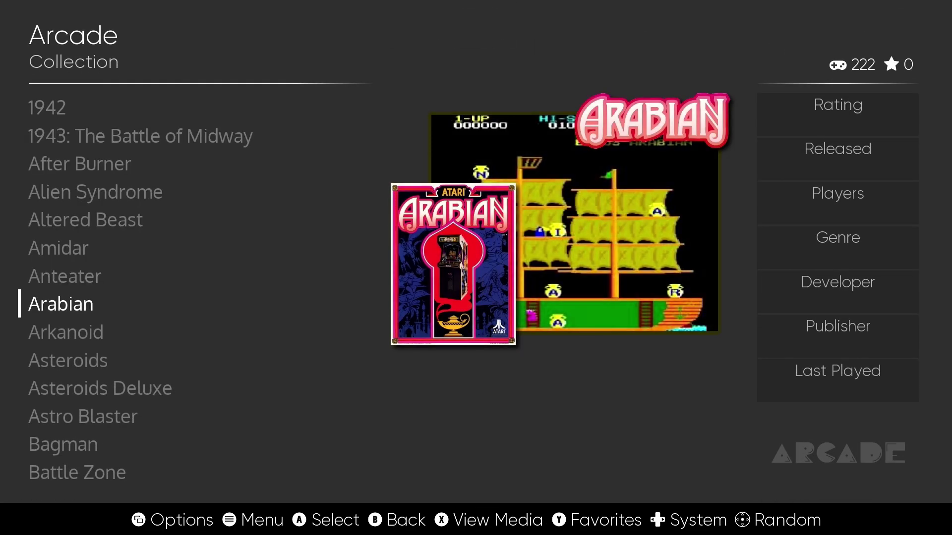
pyautogui.press('Right')
pyautogui.press('Right')
pyautogui.press('Right')
pyautogui.press('Right')
pyautogui.press('Right')
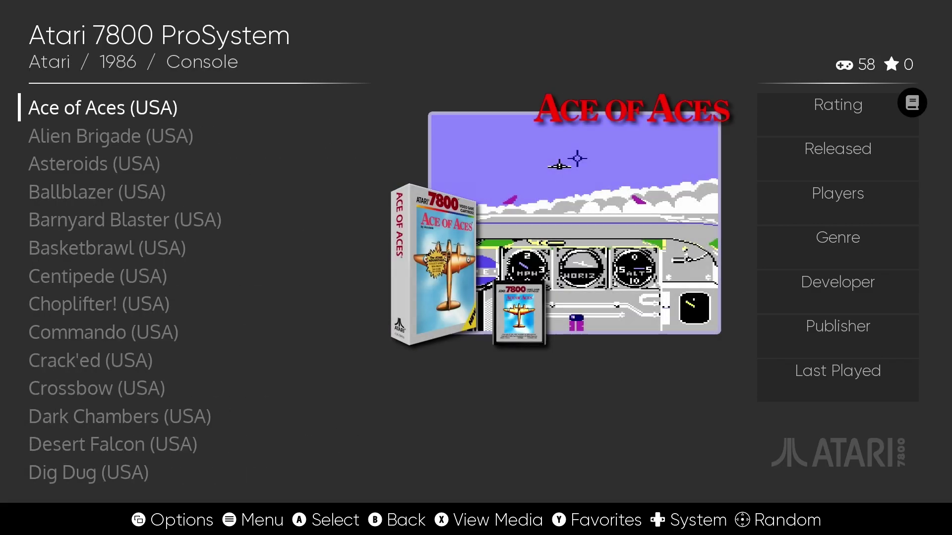
pyautogui.press('Return')
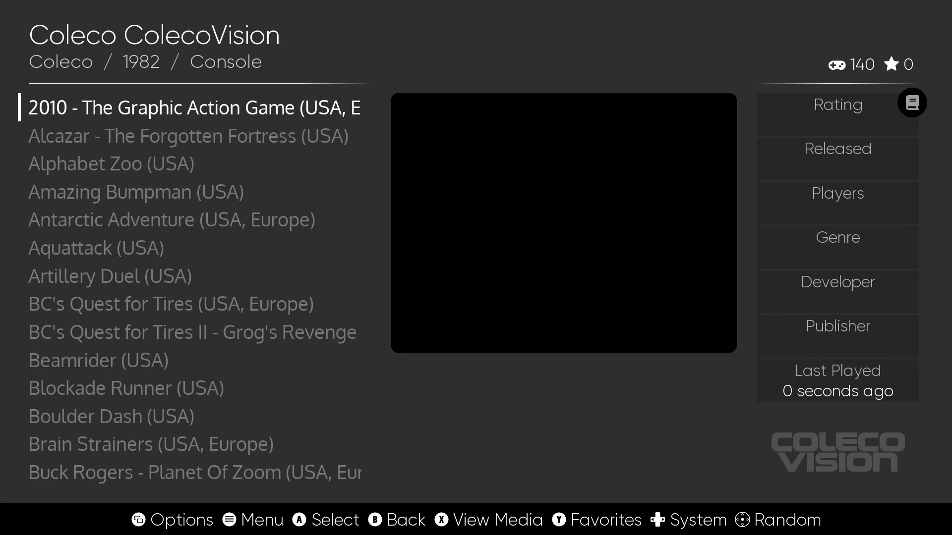
pyautogui.press('Escape')
pyautogui.press('Escape')
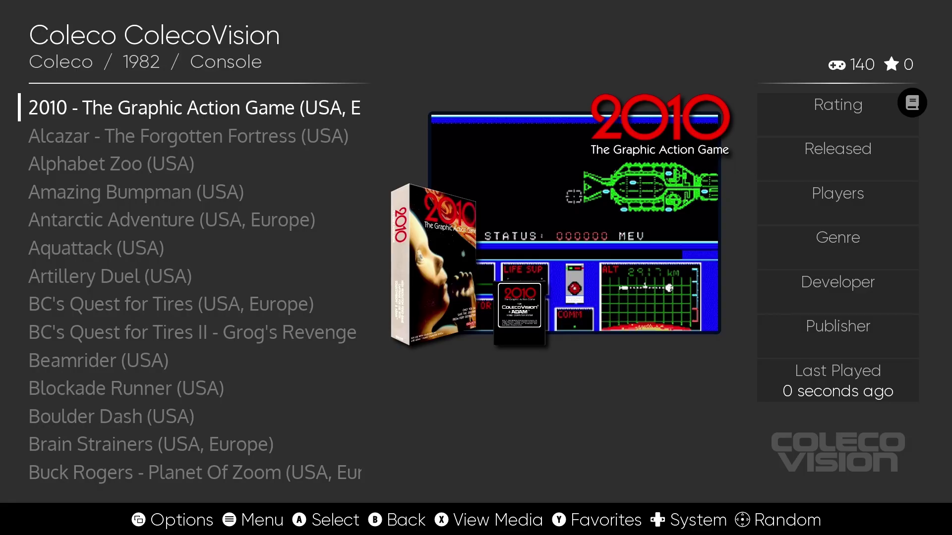
pyautogui.press('Down')
pyautogui.press('Down')
pyautogui.press('Down')
pyautogui.press('Down')
pyautogui.press('Down')
pyautogui.press('Down')
pyautogui.press('Down')
pyautogui.press('Down')
pyautogui.press('Down')
pyautogui.press('Down')
pyautogui.press('Down')
pyautogui.press('Down')
pyautogui.press('Down')
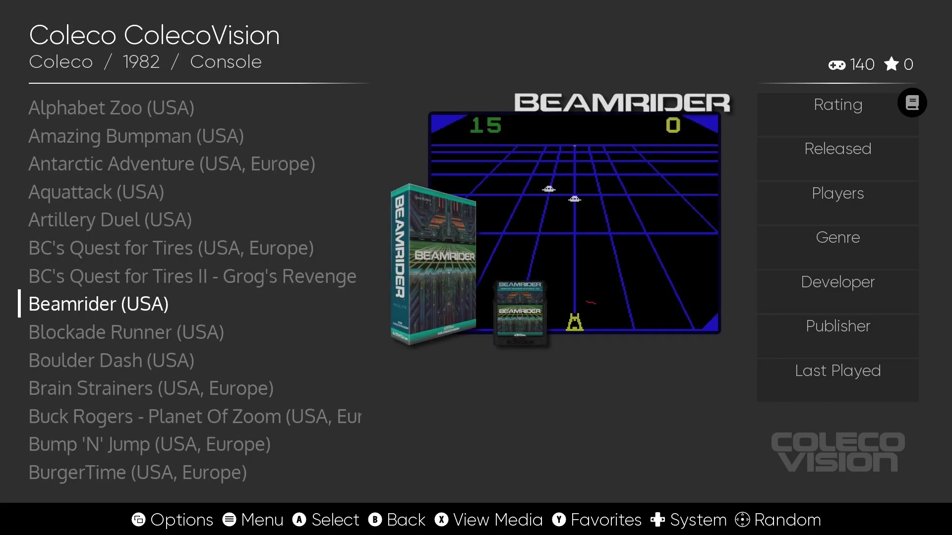
pyautogui.press('Down')
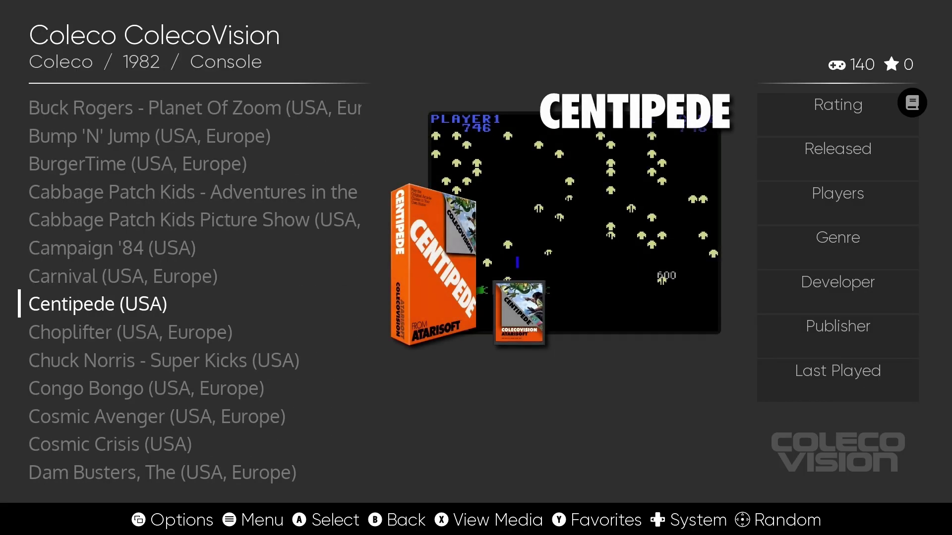
# Browse the Intellivision list down to Chip Shot - Super Pro Golf and glance at Microsoft Xbox
pyautogui.press('BackSpace')
pyautogui.press('Right')
pyautogui.press('Right')
pyautogui.press('Right')
pyautogui.press('Right')
pyautogui.press('Right')
pyautogui.press('Right')
pyautogui.press('Right')
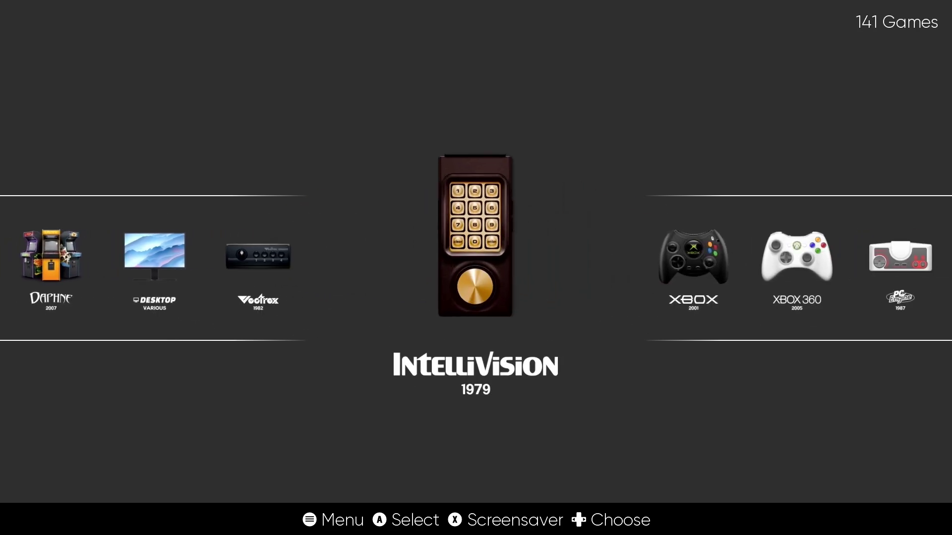
pyautogui.press('Right')
pyautogui.press('Left')
pyautogui.press('Return')
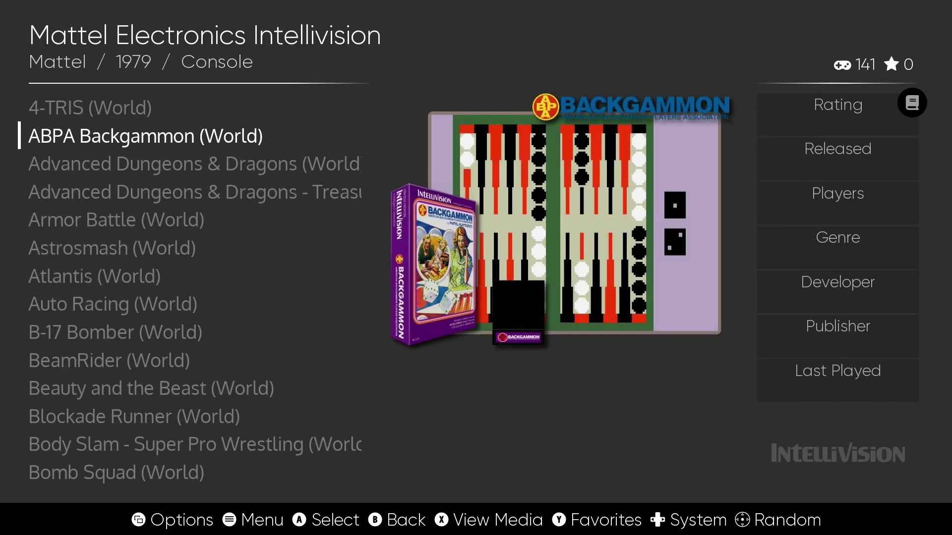
pyautogui.press('Down')
pyautogui.press('Down')
pyautogui.press('Down')
pyautogui.press('Down')
pyautogui.press('Down')
pyautogui.press('Down')
pyautogui.press('Down')
pyautogui.press('Down')
pyautogui.press('Down')
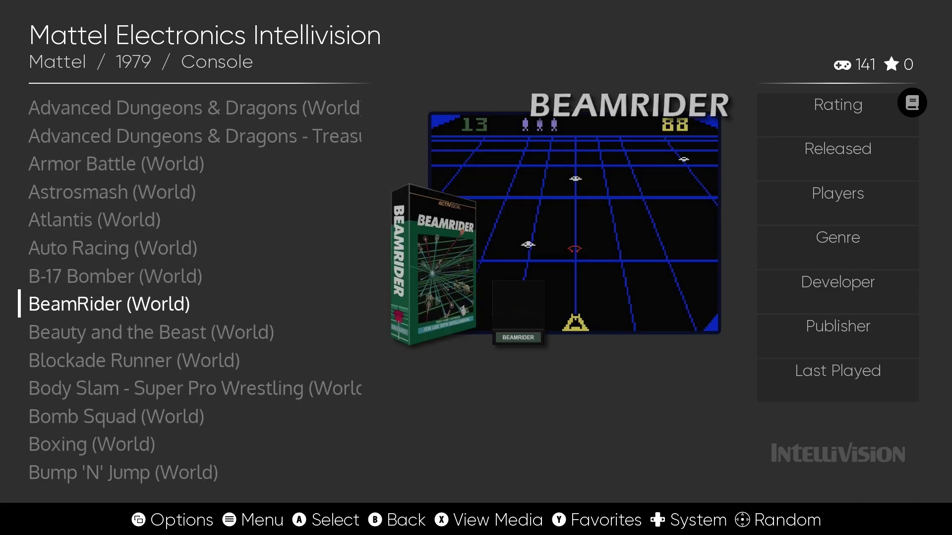
pyautogui.press('Down')
pyautogui.press('Down')
pyautogui.press('Down')
pyautogui.press('Down')
pyautogui.press('Down')
pyautogui.press('Down')
pyautogui.press('Down')
pyautogui.press('Down')
pyautogui.press('Down')
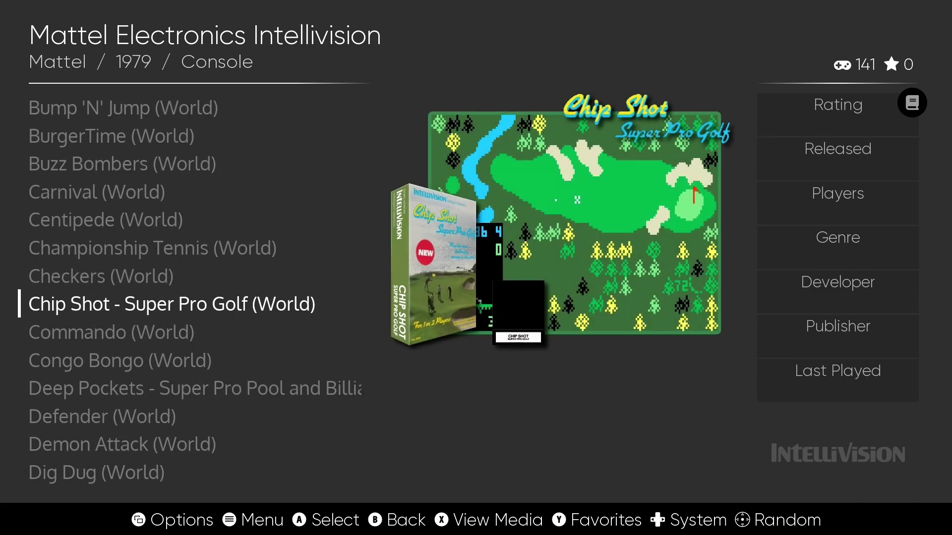
pyautogui.press('Right')
pyautogui.press('Right')
pyautogui.press('Left')
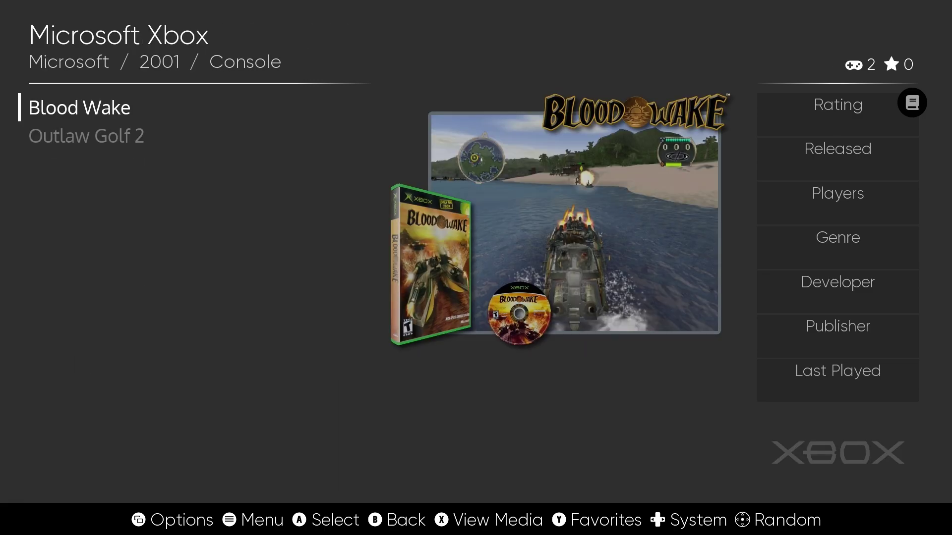
# Scrape Congo Bongo (World)'s metadata from its metadata editor and accept the scraped result
pyautogui.press('Left')
pyautogui.press('Down')
pyautogui.press('Down')
pyautogui.press('F1')
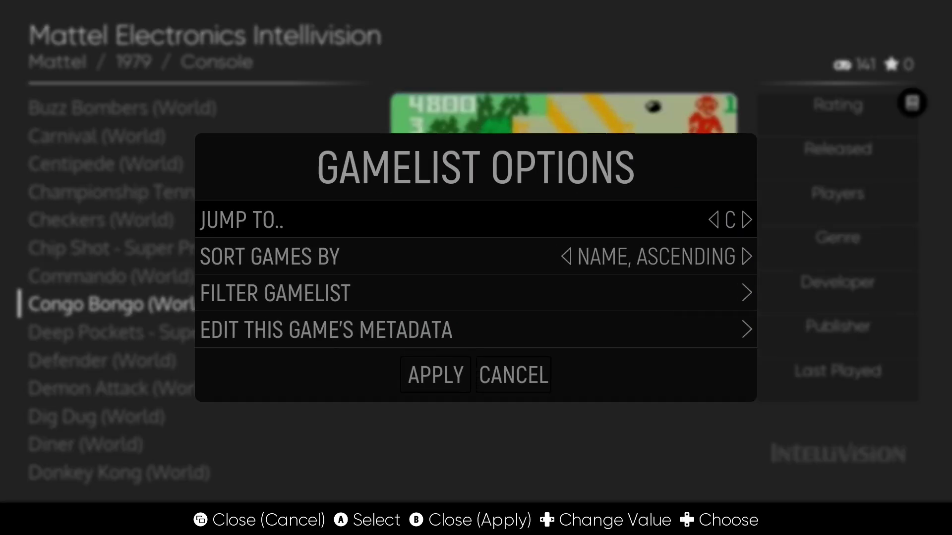
pyautogui.press('Down')
pyautogui.press('Down')
pyautogui.press('Down')
pyautogui.press('Return')
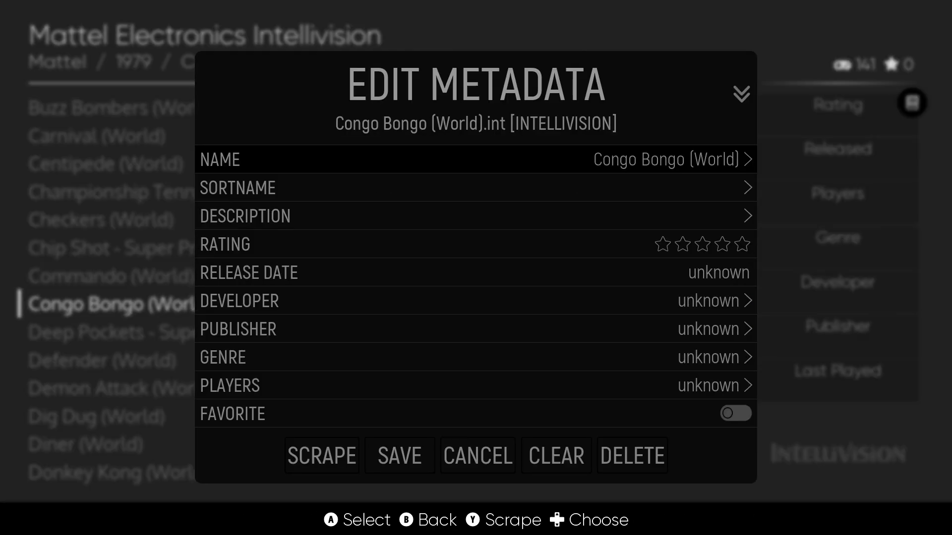
pyautogui.press('Down')
pyautogui.press('Up')
pyautogui.press('Up')
pyautogui.press('Down')
pyautogui.press('Return')
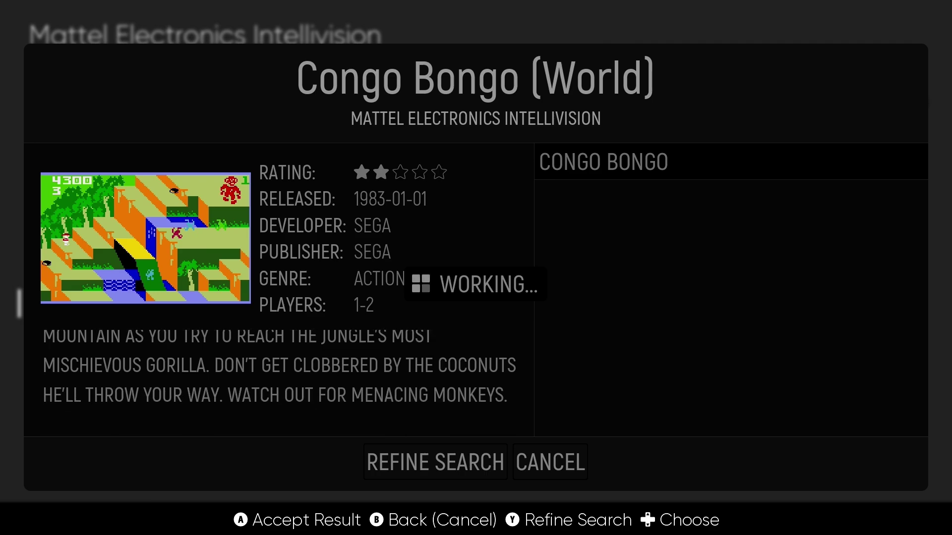
pyautogui.press('Return')
pyautogui.press('Return')
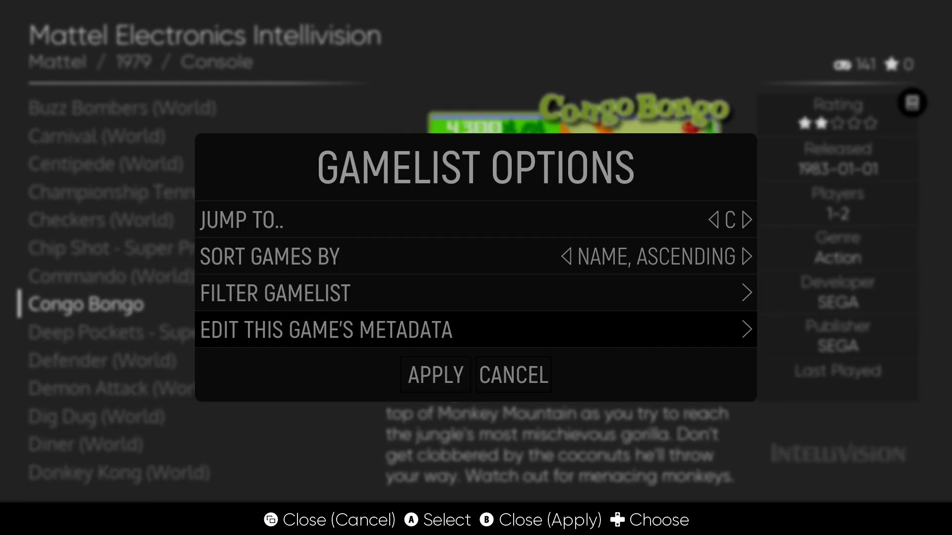
pyautogui.press('BackSpace')
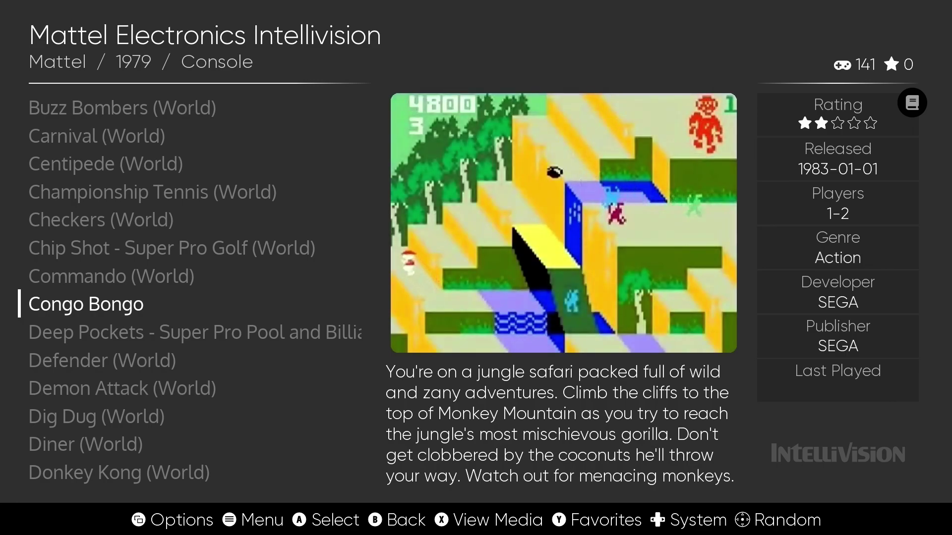
# Browse the Intellivision games, then the Arcade list from Battle Zone to its last game
pyautogui.press('Down')
pyautogui.press('Down')
pyautogui.press('Down')
pyautogui.press('Down')
pyautogui.press('Down')
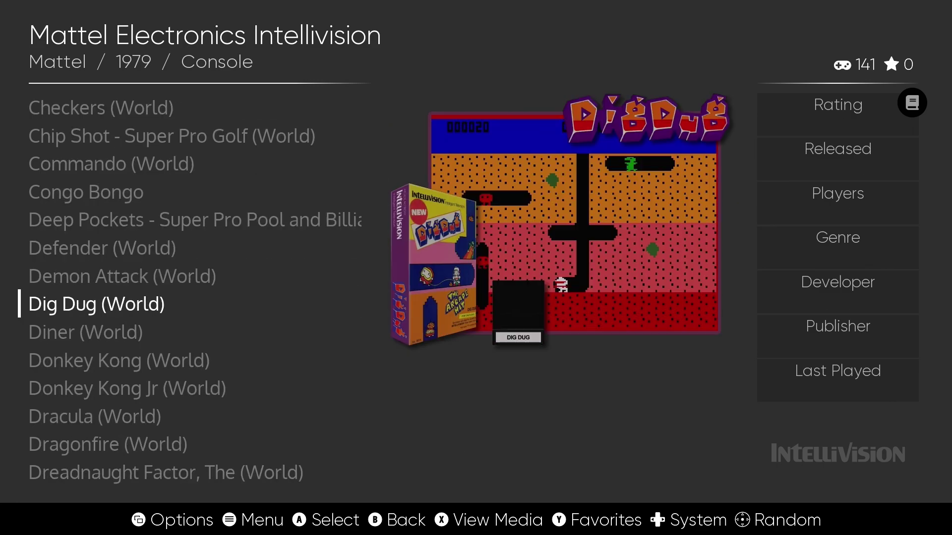
pyautogui.press('Up')
pyautogui.press('Up')
pyautogui.press('Up')
pyautogui.press('Up')
pyautogui.press('Up')
pyautogui.press('Up')
pyautogui.press('Right')
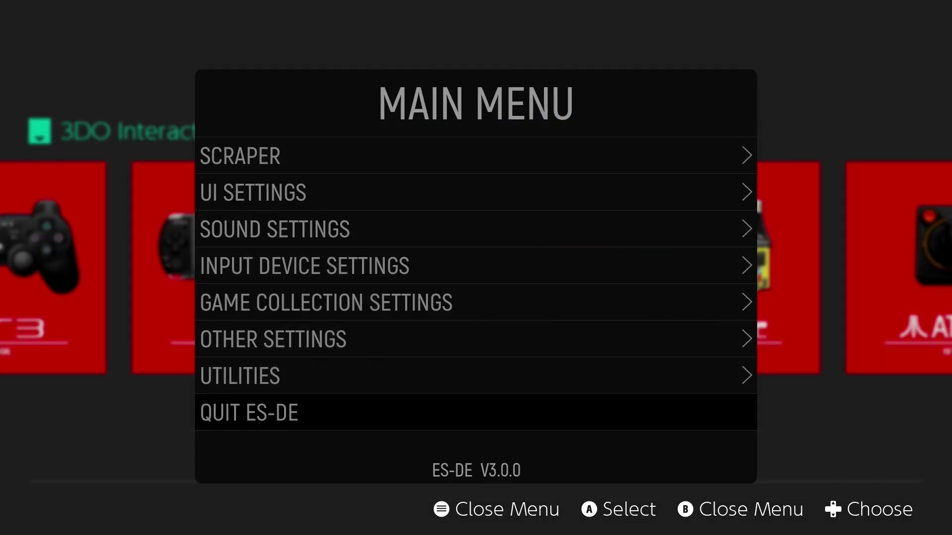
pyautogui.press('Escape')
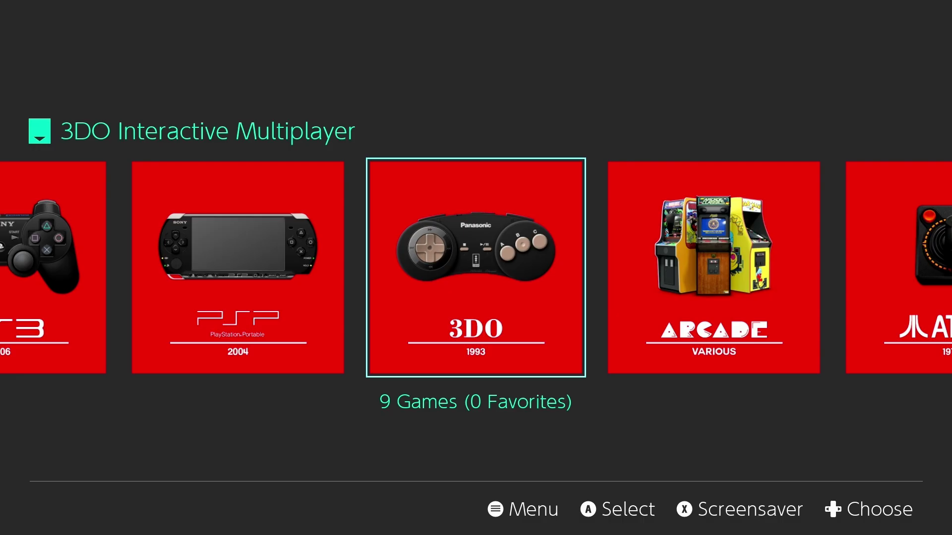
pyautogui.press('Right')
pyautogui.press('Return')
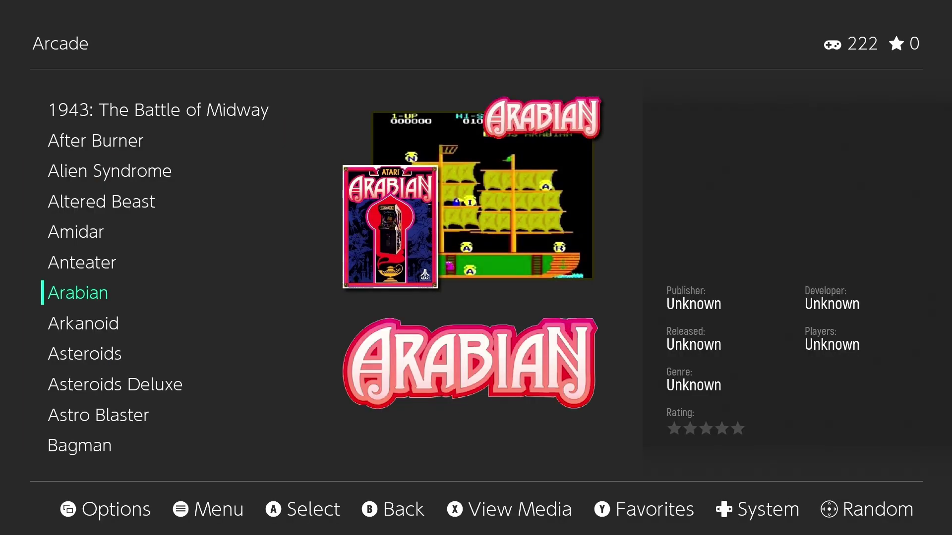
pyautogui.press('Down')
pyautogui.press('Down')
pyautogui.press('Down')
pyautogui.press('Down')
pyautogui.press('Down')
pyautogui.press('Down')
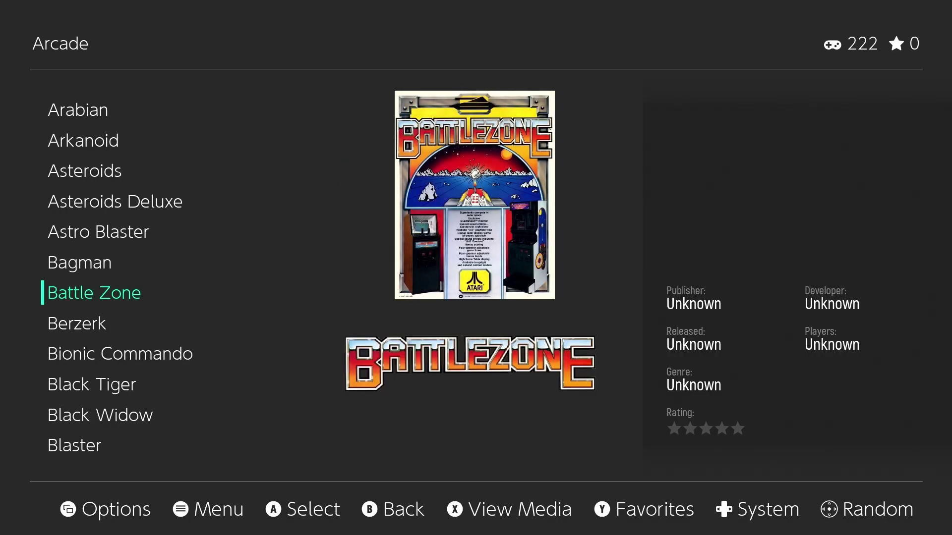
pyautogui.press('End')
# Step through Atari 7800, Jaguar, ColecoVision, Daphne and Vectrex, returning to Intellivision's Abpa Backgammon
pyautogui.press('Right')
pyautogui.press('Right')
pyautogui.press('Right')
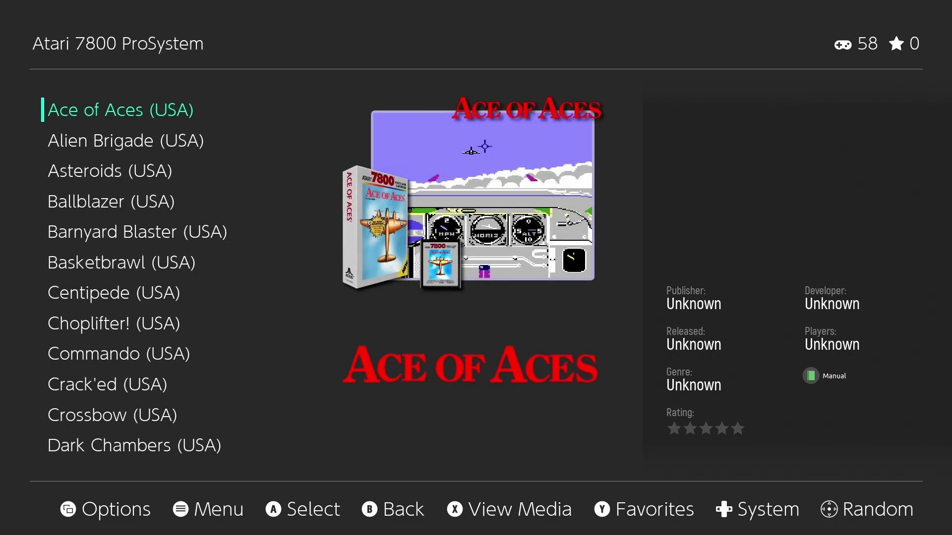
pyautogui.press('Right')
pyautogui.press('Right')
pyautogui.press('Right')
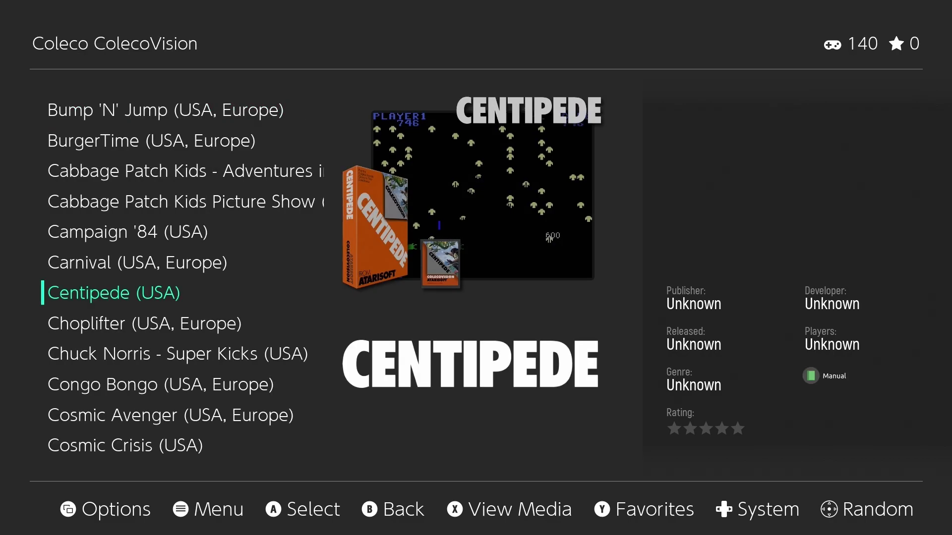
pyautogui.press('Right')
pyautogui.press('Right')
pyautogui.press('Right')
pyautogui.press('Right')
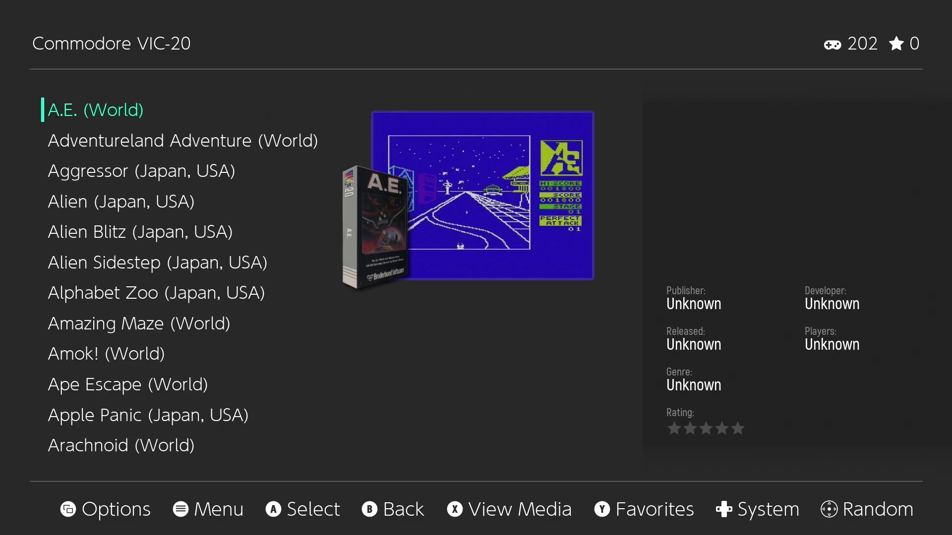
pyautogui.press('Right')
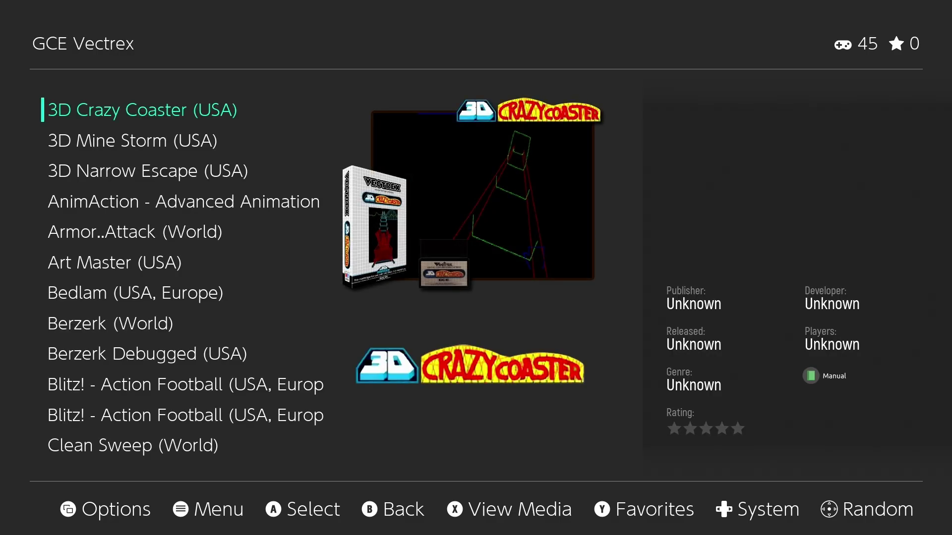
pyautogui.press('Right')
pyautogui.press('Right')
pyautogui.press('Left')
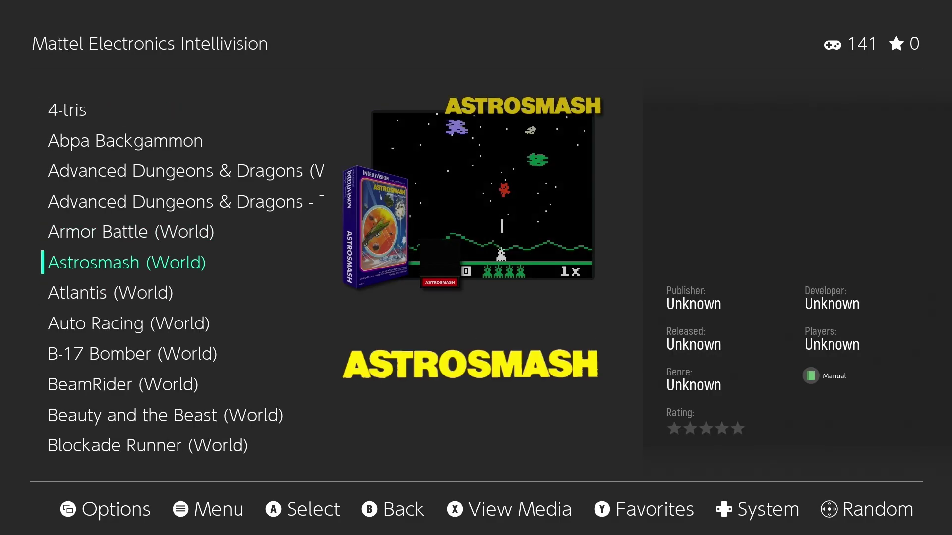
pyautogui.press('Up')
pyautogui.press('Up')
pyautogui.press('Up')
pyautogui.press('Up')
pyautogui.press('Up')
pyautogui.press('Down')
pyautogui.press('Down')
pyautogui.press('Down')
pyautogui.press('Down')
pyautogui.press('Down')
pyautogui.press('Down')
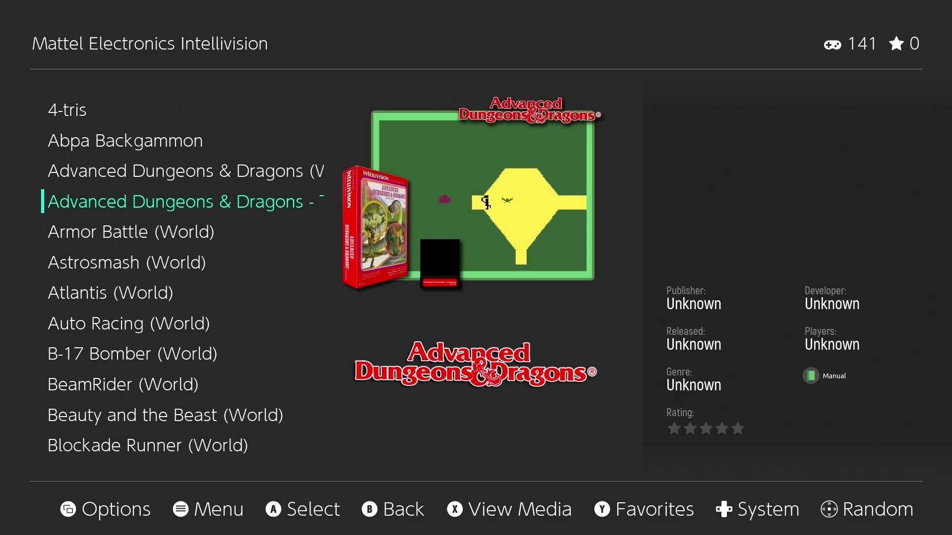
# Choose Slate in Main Menu > UI Settings > Theme and back out to apply it
pyautogui.press('Escape')
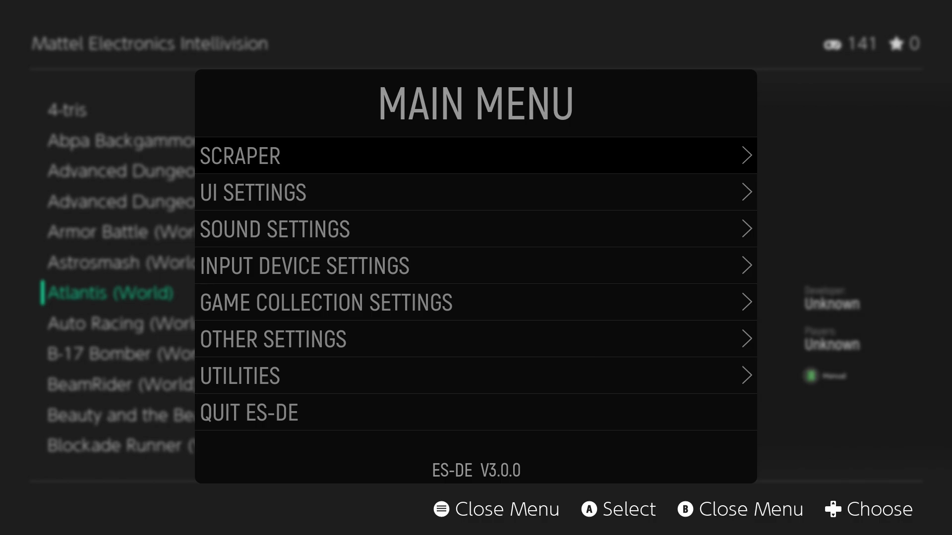
pyautogui.press('Down')
pyautogui.press('Return')
pyautogui.press('Down')
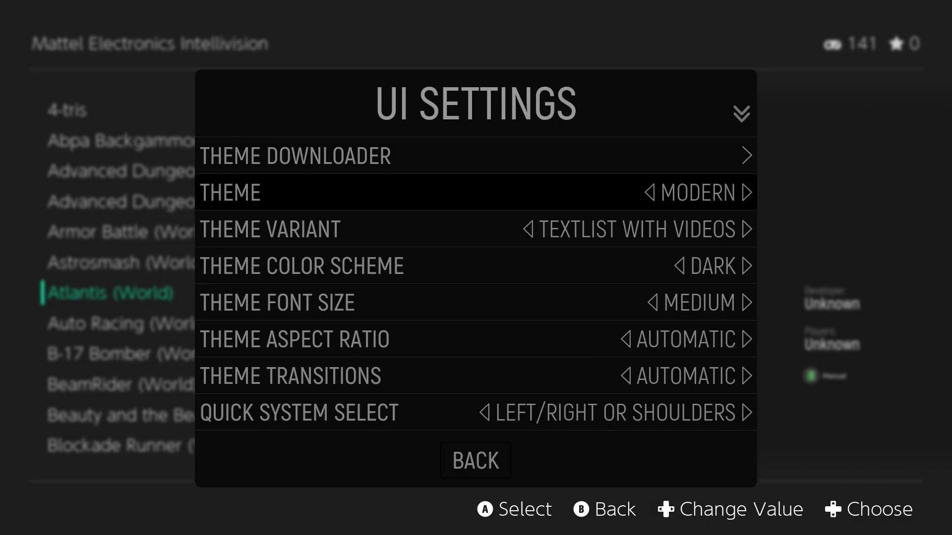
pyautogui.press('Return')
pyautogui.press('Down')
pyautogui.press('Return')
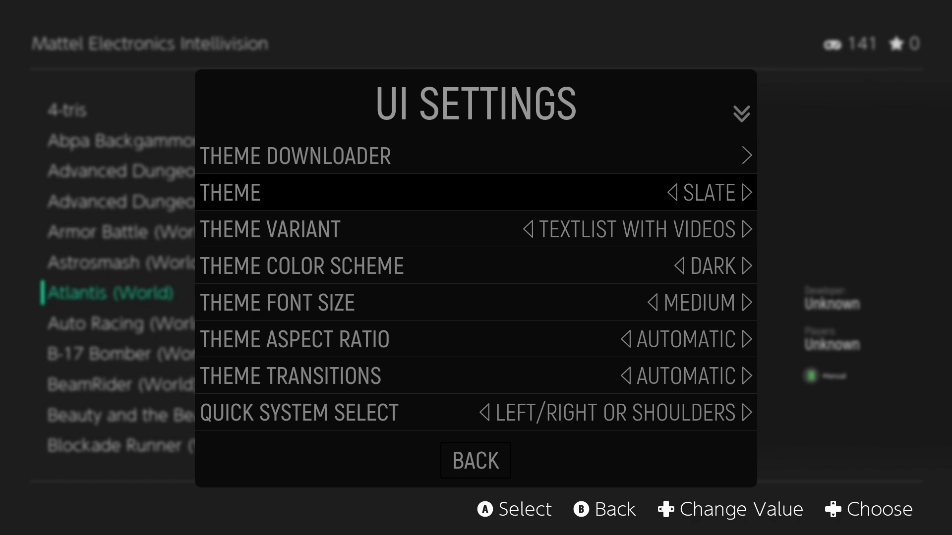
pyautogui.press('BackSpace')
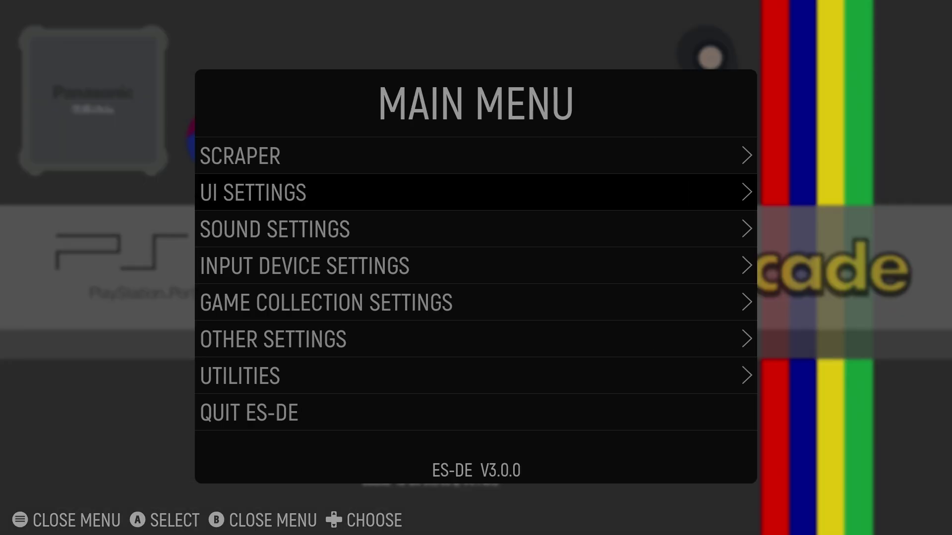
# Close the menu and browse the Slate-styled Intellivision list, from 4-TRIS to ABPA Backgammon
pyautogui.press('BackSpace')
pyautogui.press('Right')
pyautogui.press('Right')
pyautogui.press('Right')
pyautogui.press('Right')
pyautogui.press('Right')
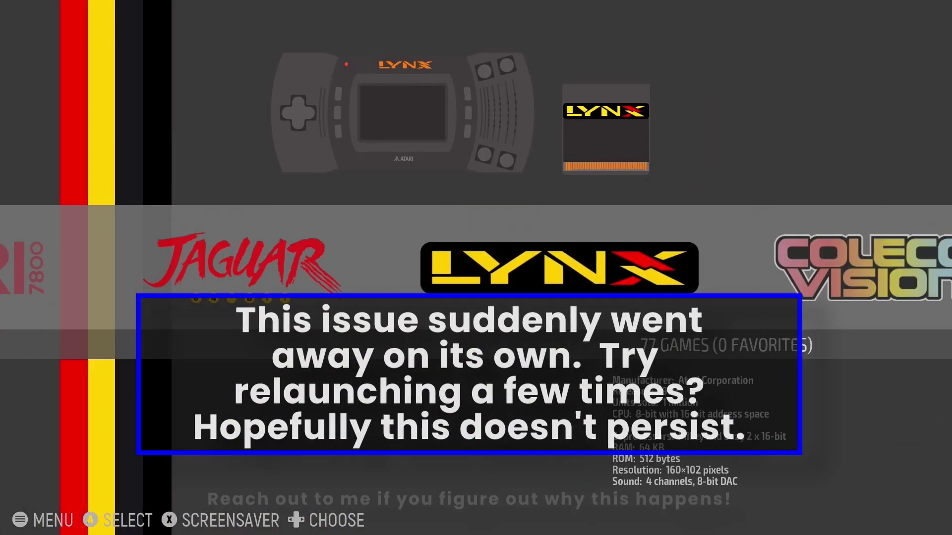
pyautogui.press('Right')
pyautogui.press('Right')
pyautogui.press('Right')
pyautogui.press('Right')
pyautogui.press('Right')
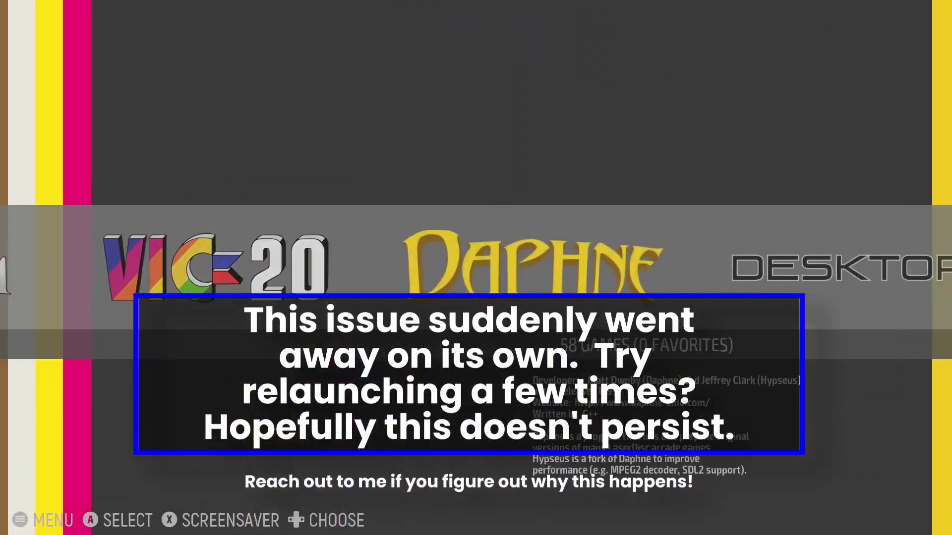
pyautogui.press('Right')
pyautogui.press('Right')
pyautogui.press('Right')
pyautogui.press('Return')
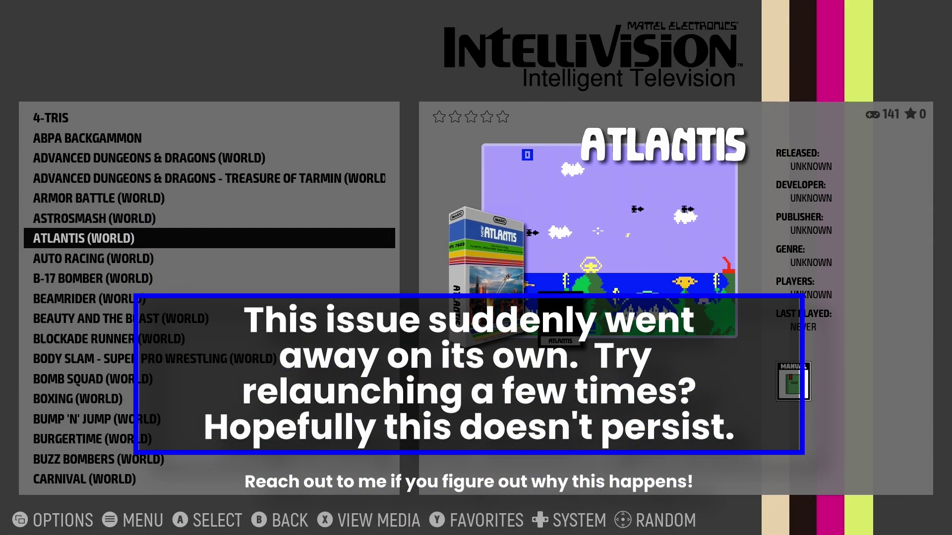
pyautogui.press('Down')
pyautogui.press('Down')
pyautogui.press('Down')
pyautogui.press('Up')
pyautogui.press('Up')
pyautogui.press('Up')
pyautogui.press('Up')
pyautogui.press('Up')
pyautogui.press('Up')
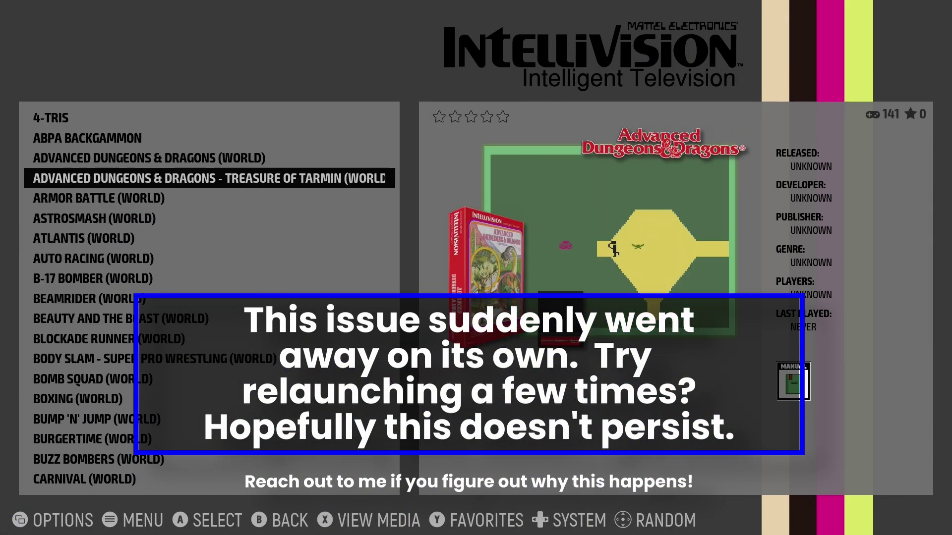
pyautogui.press('Up')
pyautogui.press('Up')
pyautogui.press('Up')
pyautogui.press('Down')
pyautogui.press('Down')
pyautogui.press('Up')
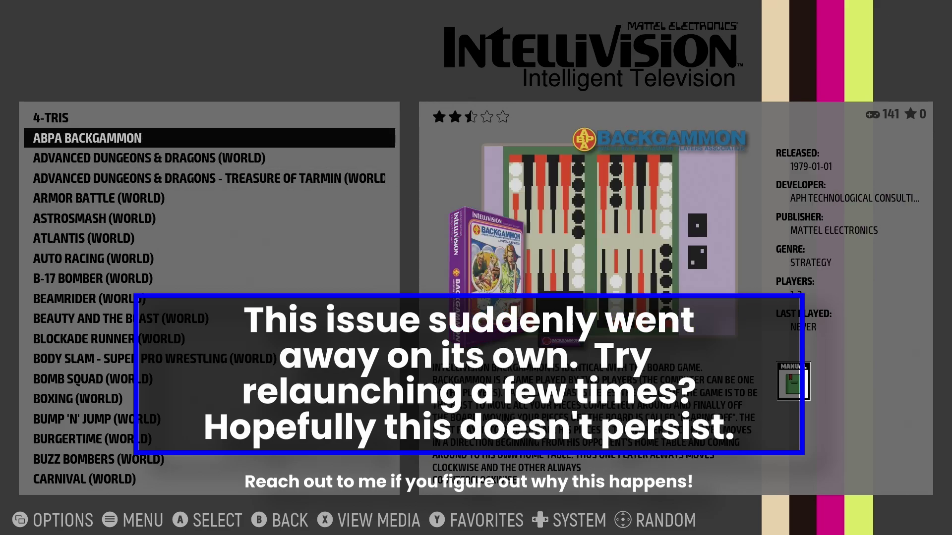
pyautogui.press('Up')
pyautogui.press('Up')
pyautogui.press('Down')
pyautogui.press('Down')
pyautogui.press('Down')
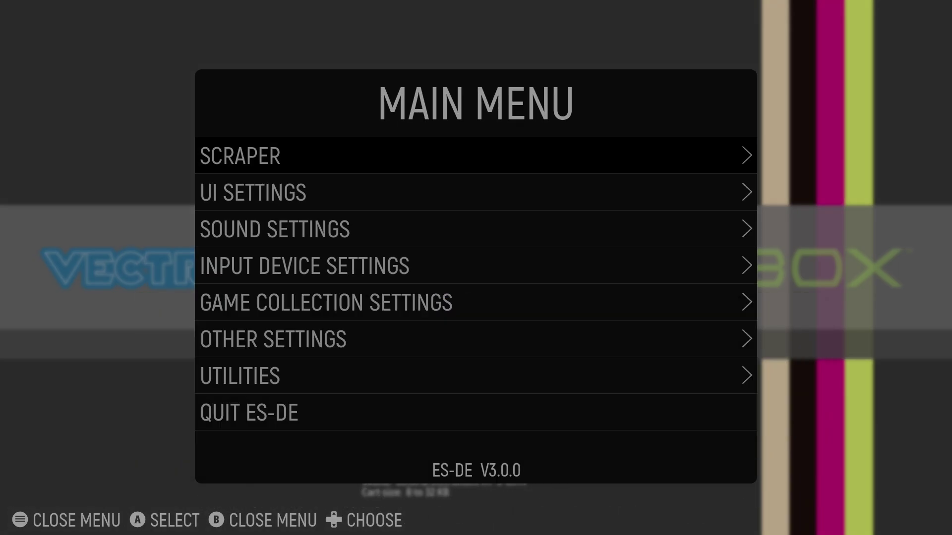
# Browse the Vectrex games and artwork, then scroll the carousel past PC Engine to Nintendo DS
pyautogui.press('Escape')
pyautogui.press('Left')
pyautogui.press('Left')
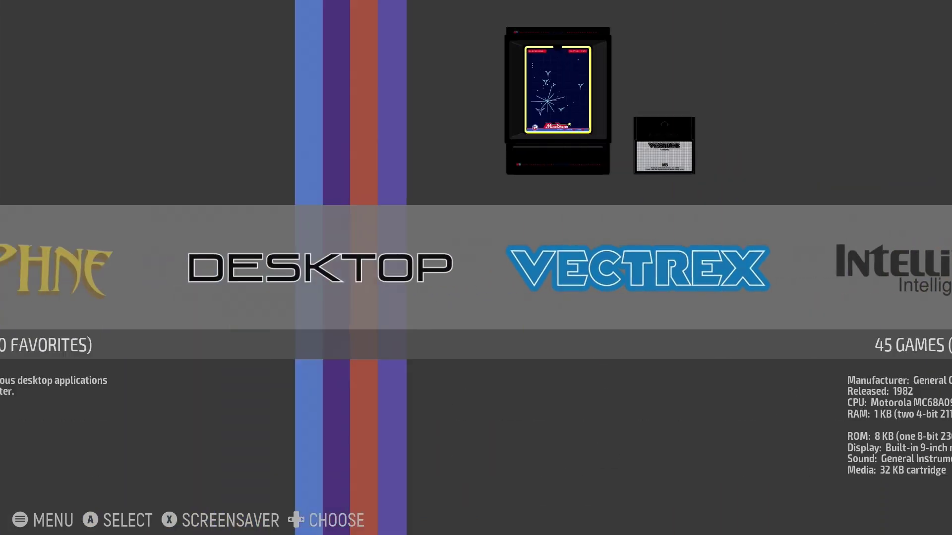
pyautogui.press('Right')
pyautogui.press('Return')
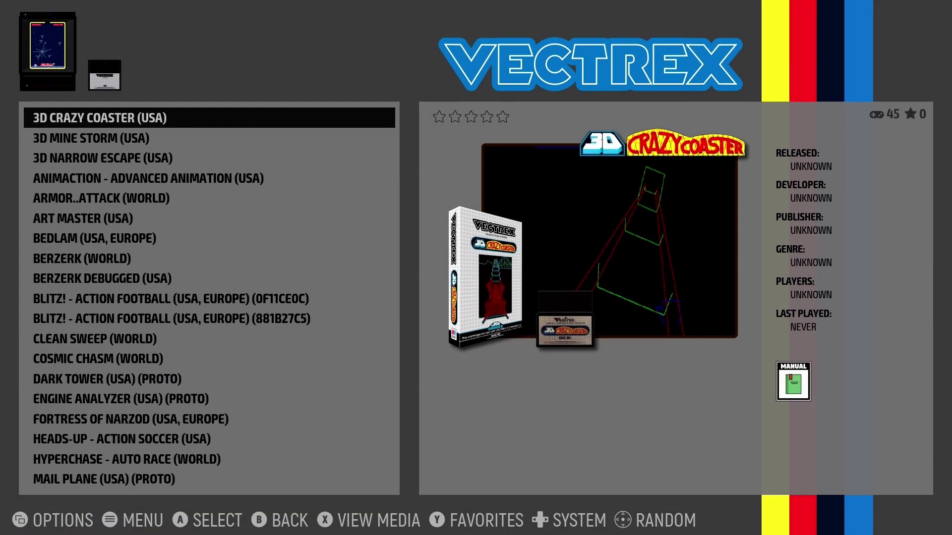
pyautogui.press('Down')
pyautogui.press('Down')
pyautogui.press('Down')
pyautogui.press('Down')
pyautogui.press('Down')
pyautogui.press('Down')
pyautogui.press('Down')
pyautogui.press('Down')
pyautogui.press('Down')
pyautogui.press('Down')
pyautogui.press('Down')
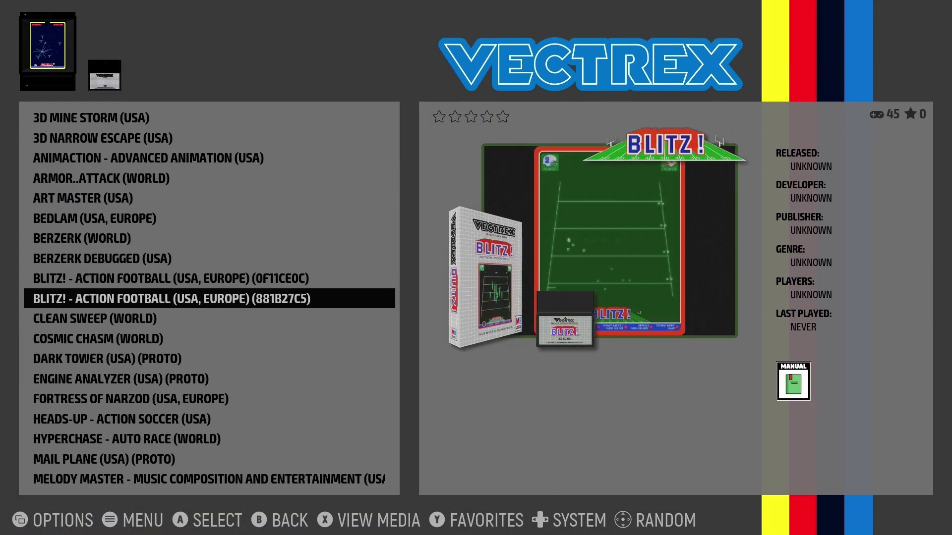
pyautogui.press('Up')
pyautogui.press('Up')
pyautogui.press('Up')
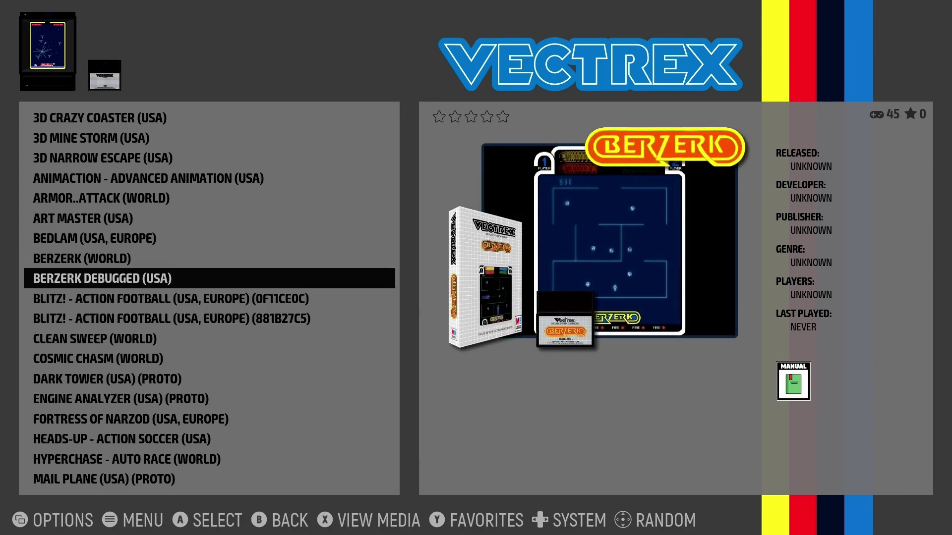
pyautogui.press('Escape')
pyautogui.press('Escape')
pyautogui.press('BackSpace')
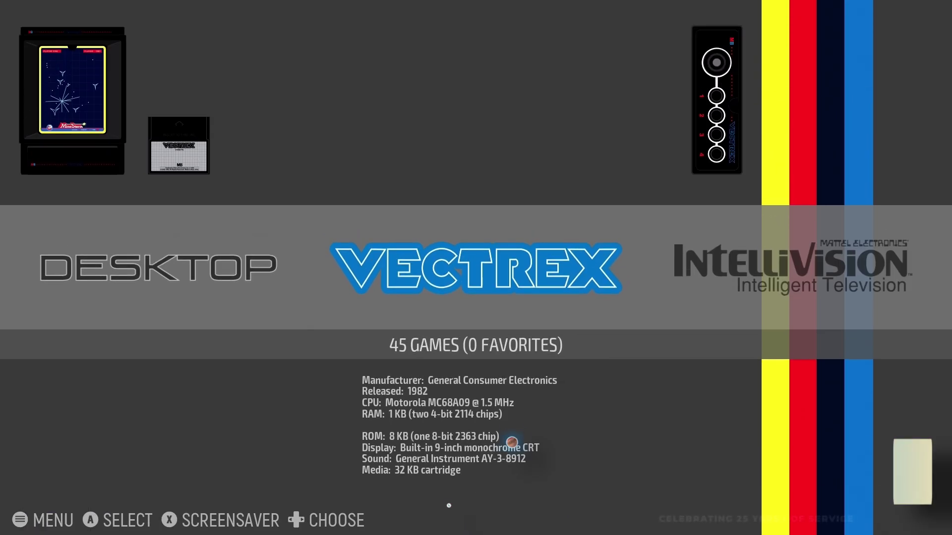
pyautogui.press('Right')
pyautogui.press('Right')
pyautogui.press('Right')
pyautogui.press('Right')
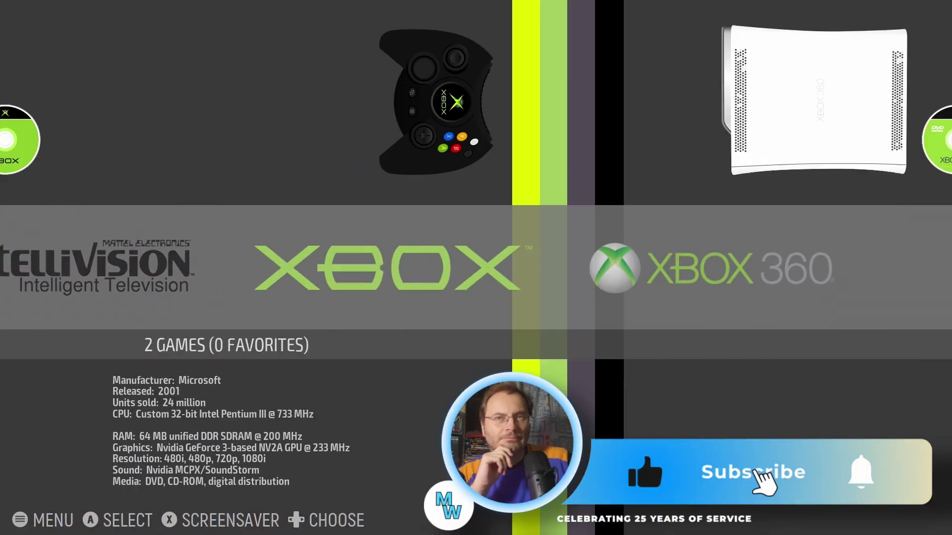
pyautogui.press('Right')
pyautogui.press('Right')
pyautogui.press('Right')
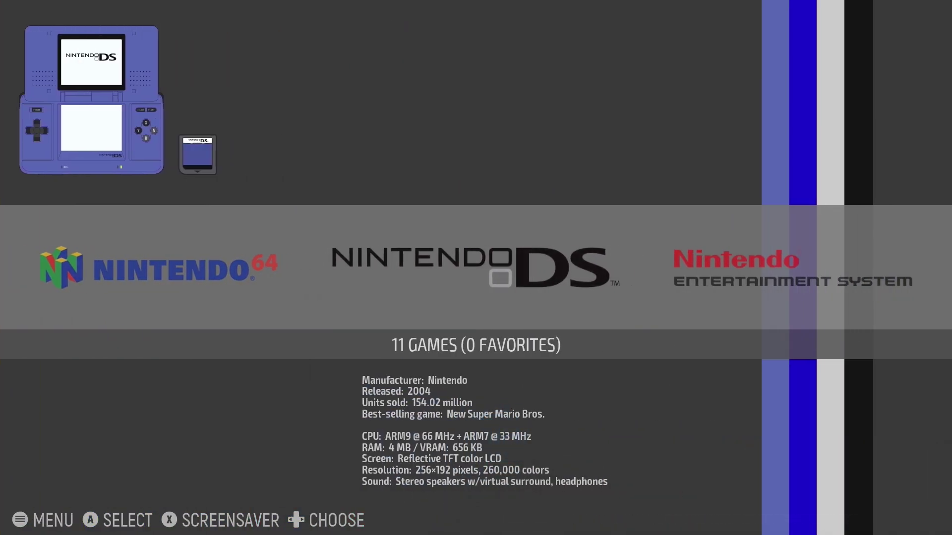